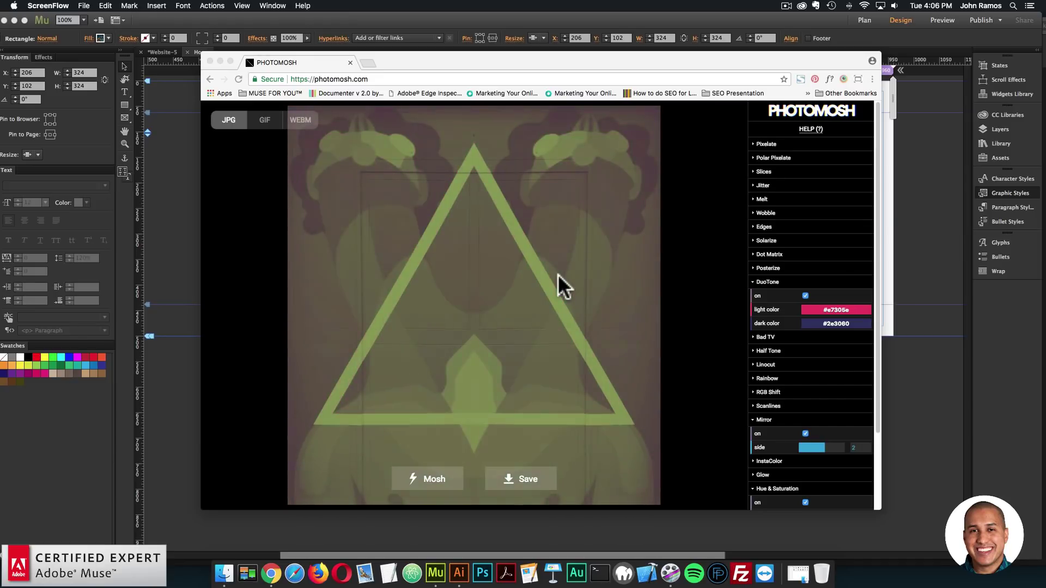
# Bring Chrome forward and scroll to see Photomosh's DuoTone, Mirror and Hue & Saturation effects
pyautogui.click(873, 128)
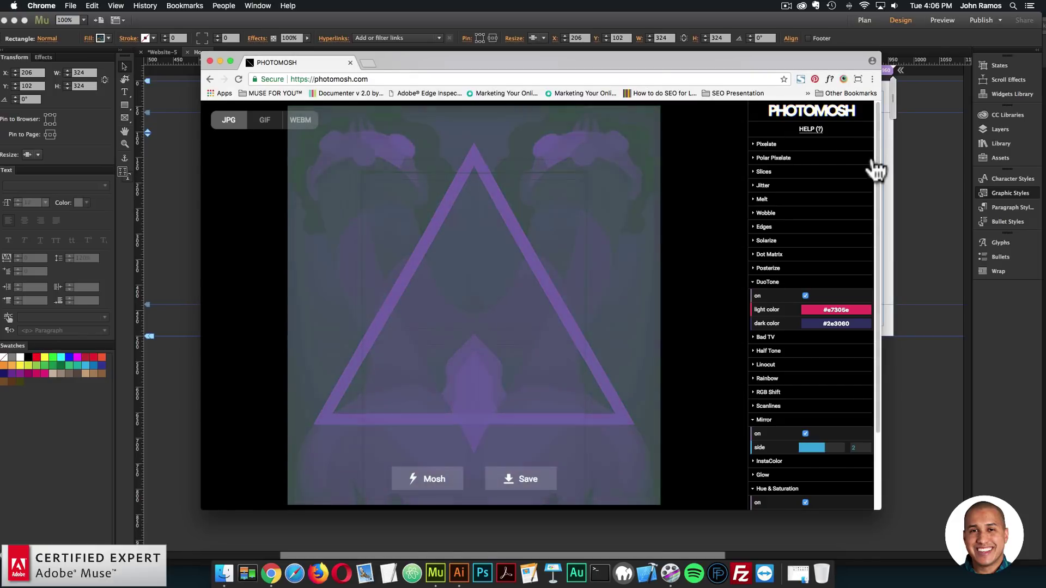
pyautogui.scroll(-1, 874, 146)
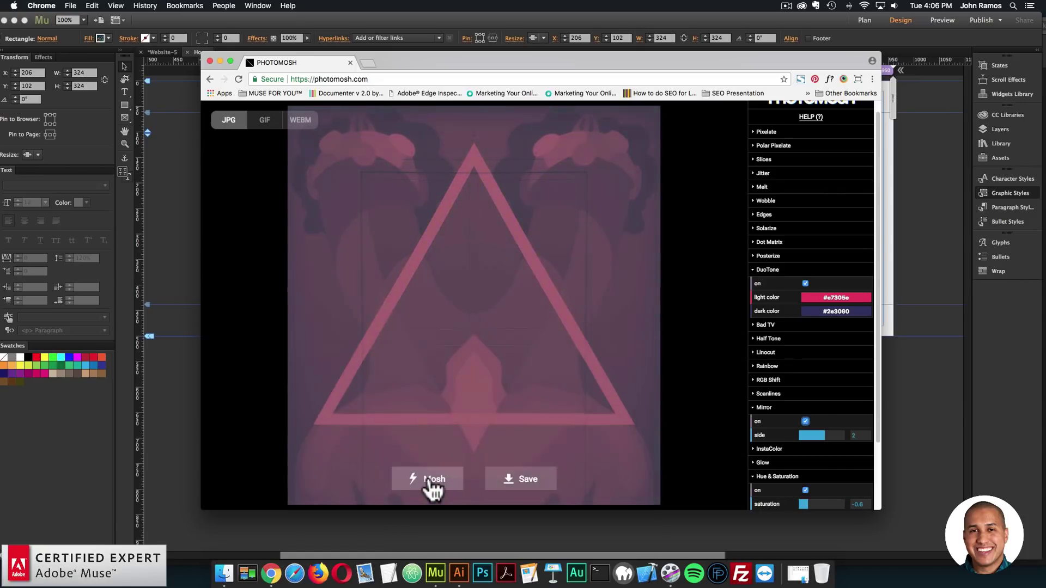
# Re-roll the Mosh effects until a blue, yellow and red Glow version appears
pyautogui.click(432, 485)
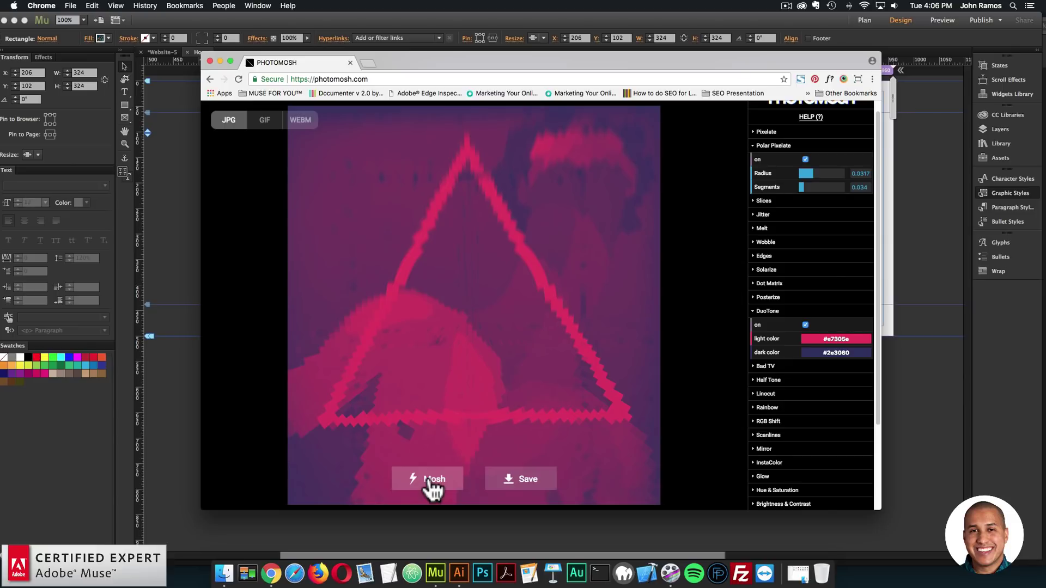
pyautogui.click(432, 482)
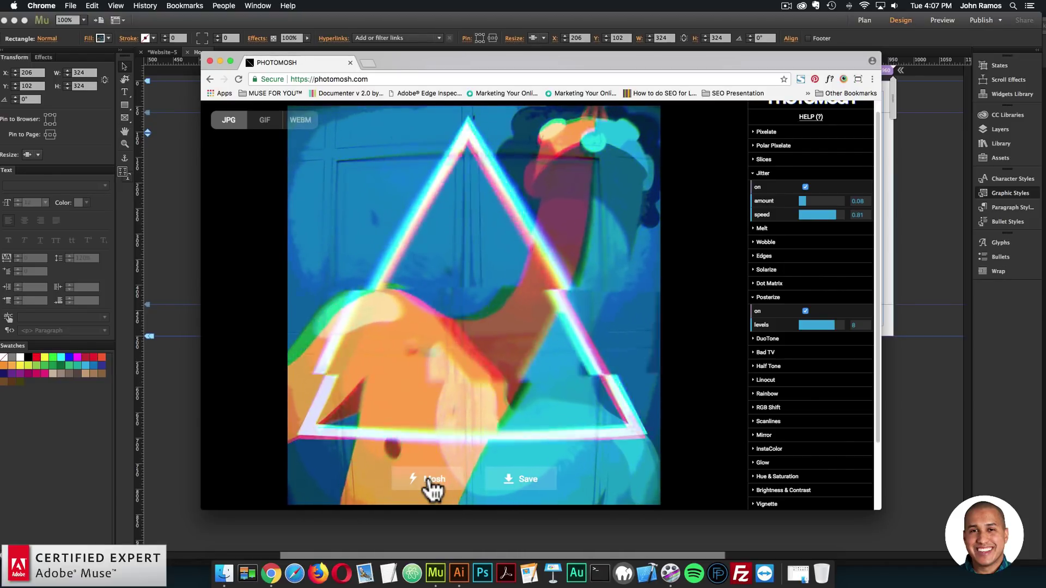
pyautogui.click(438, 488)
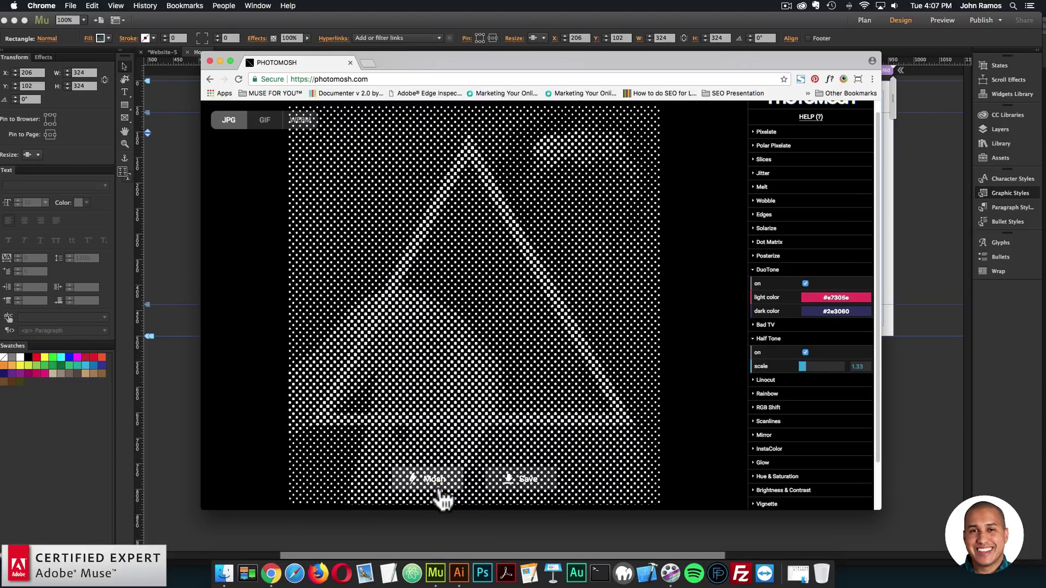
pyautogui.click(438, 488)
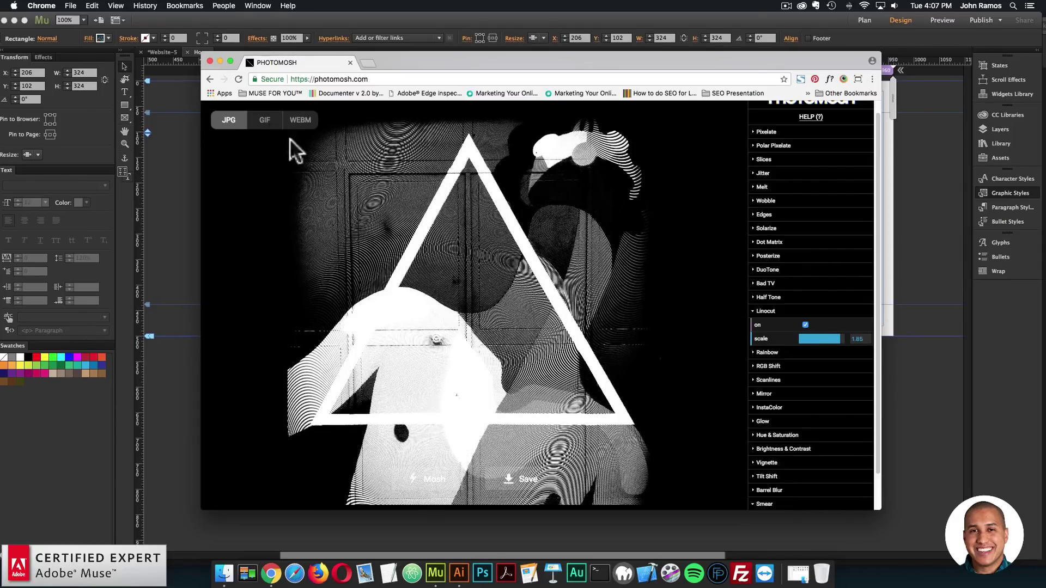
pyautogui.click(439, 489)
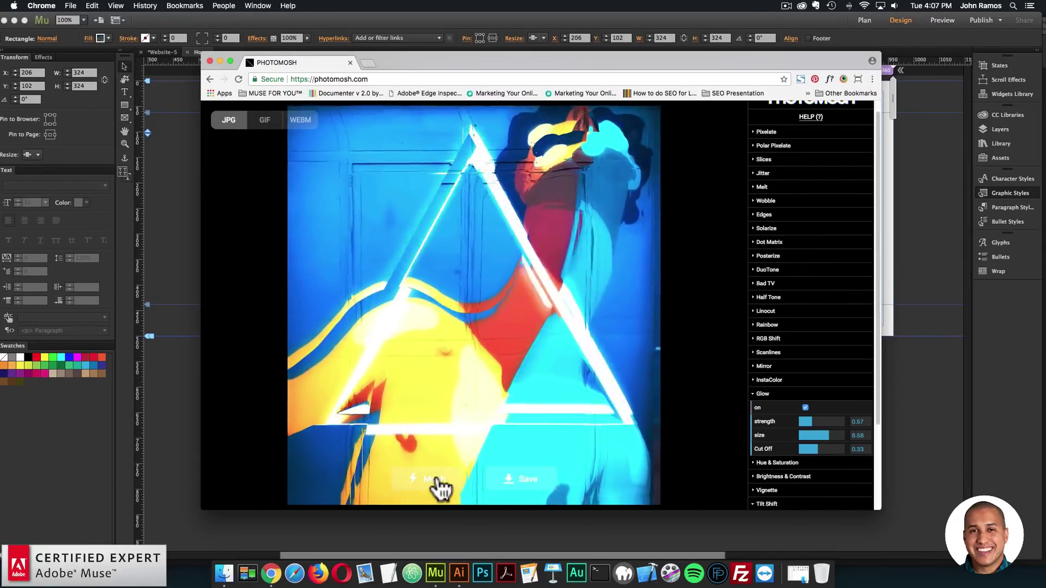
# Save the glowing mosh as a JPEG, record it as an animated GIF, and show the downloads
pyautogui.click(516, 482)
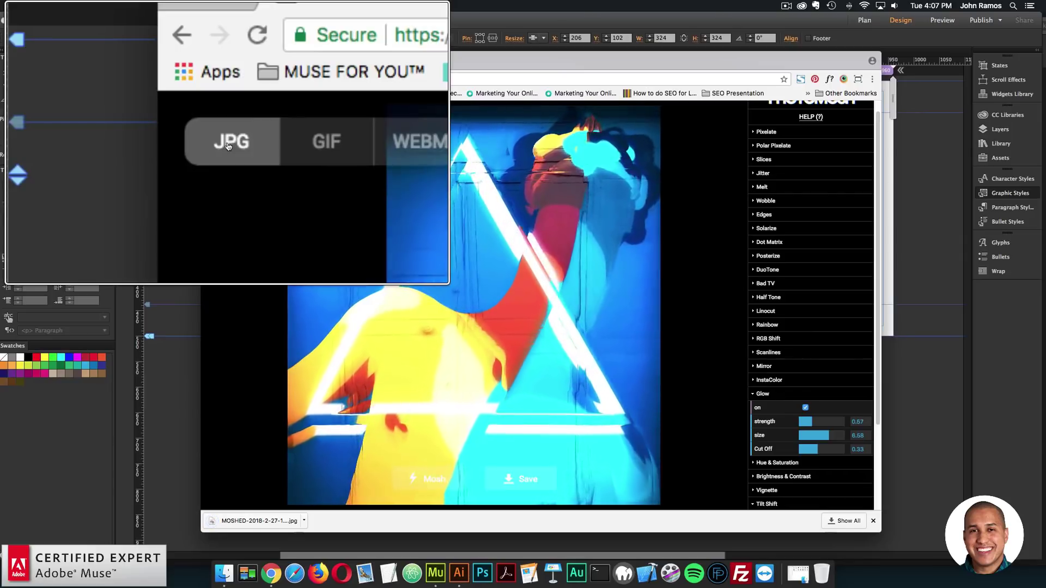
pyautogui.click(264, 123)
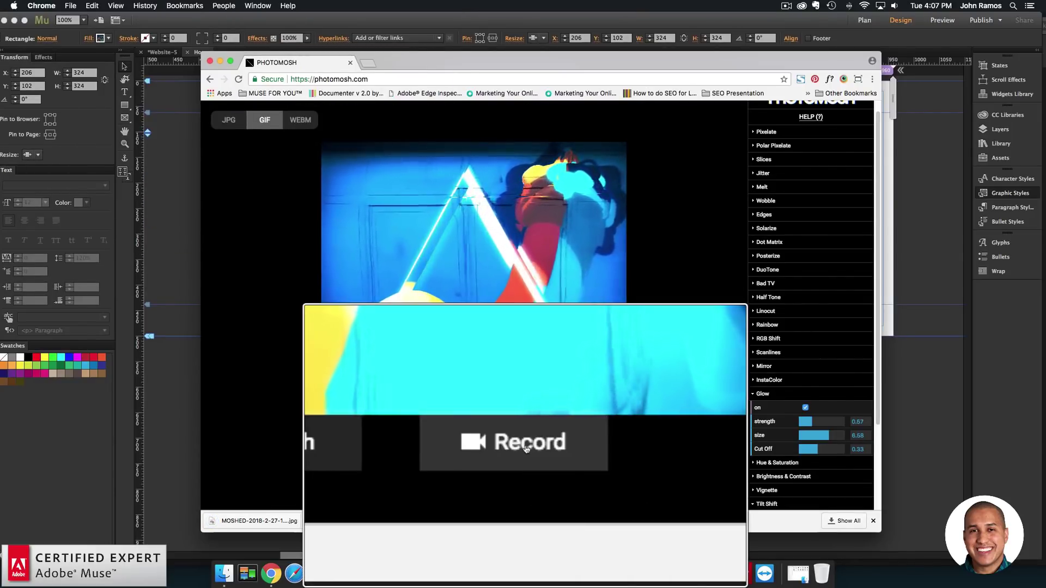
pyautogui.click(524, 478)
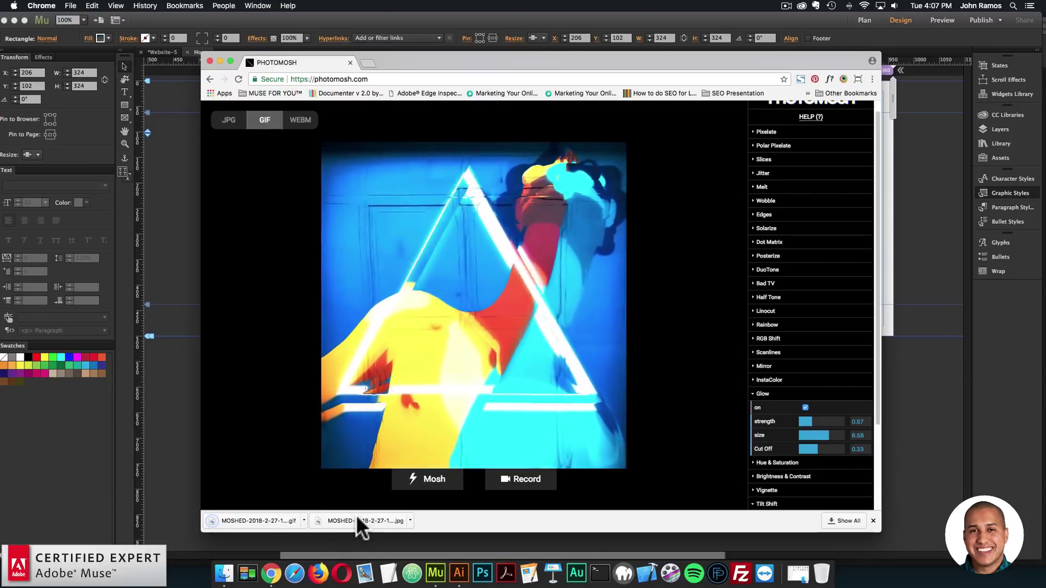
pyautogui.click(284, 519)
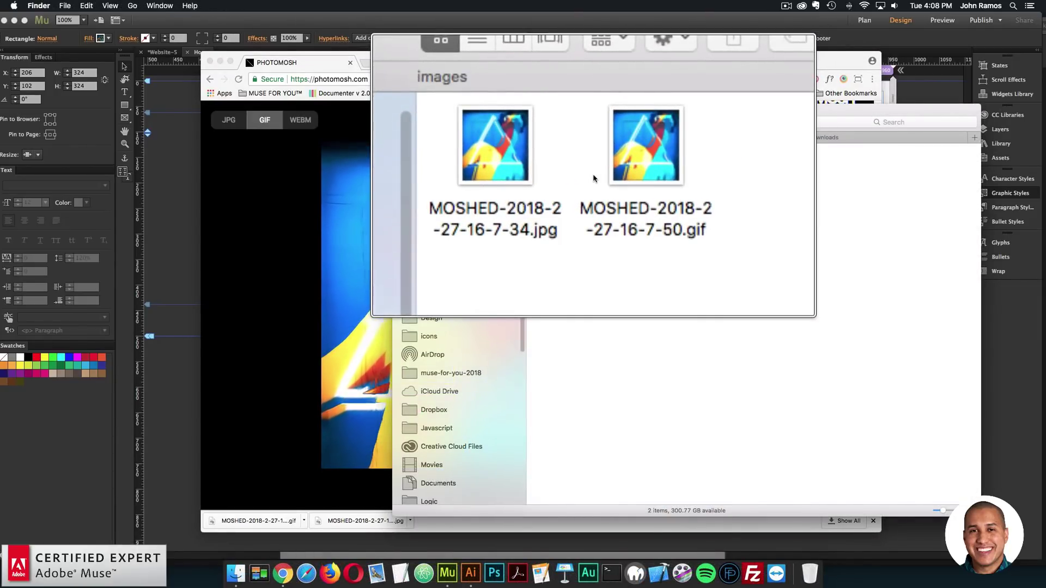
# In Muse, draw a 373×373 px square and move it to X294, Y62
pyautogui.click(171, 217)
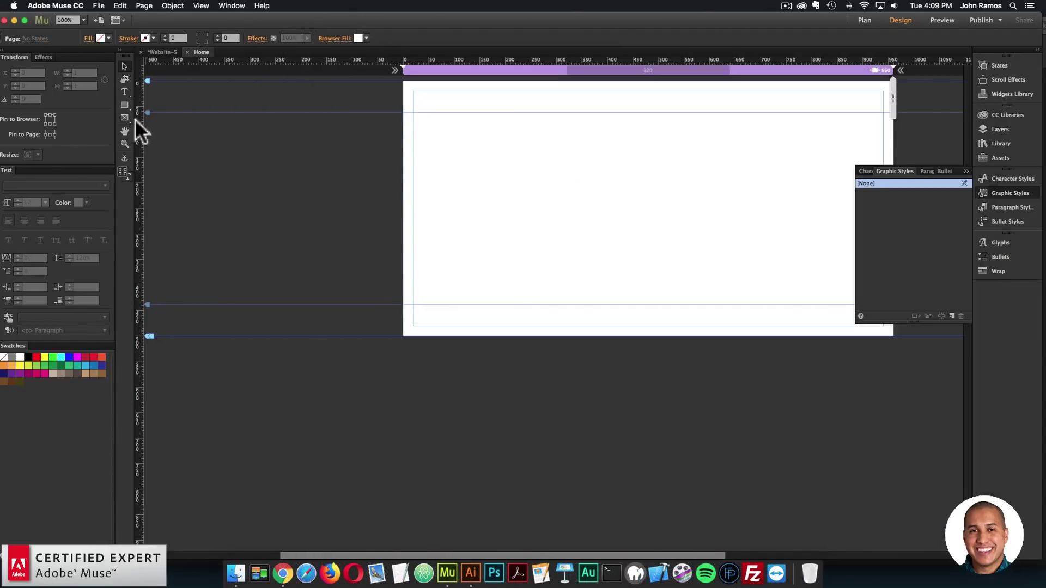
pyautogui.click(123, 107)
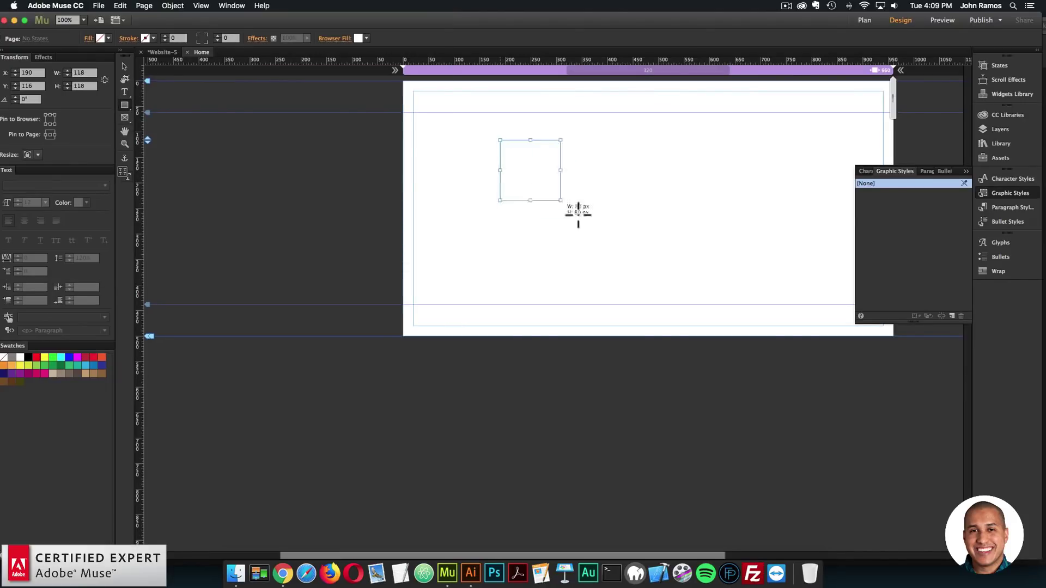
pyautogui.moveTo(592, 223); pyautogui.dragTo(691, 297)
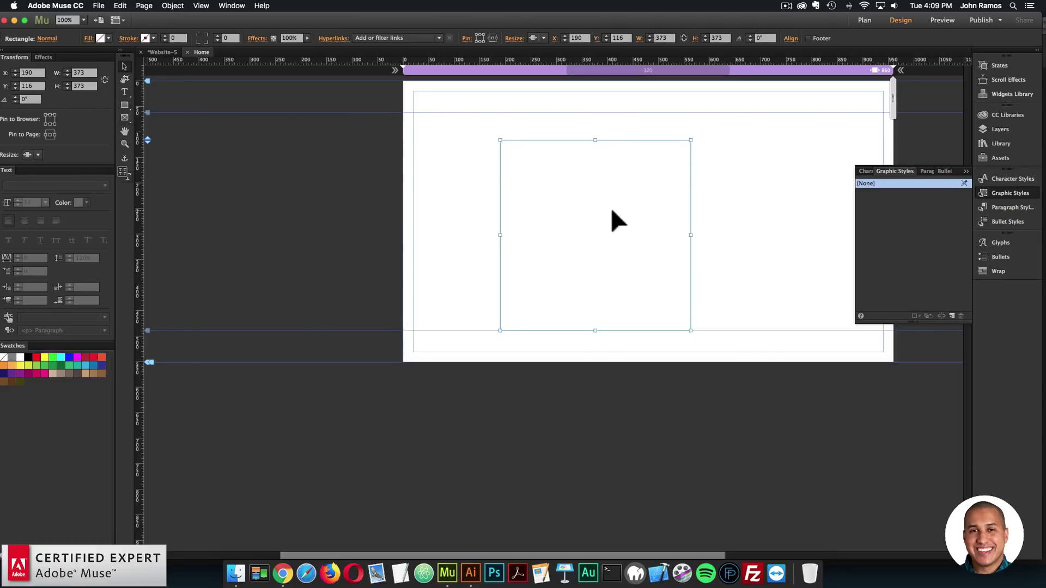
pyautogui.moveTo(613, 211); pyautogui.dragTo(665, 184)
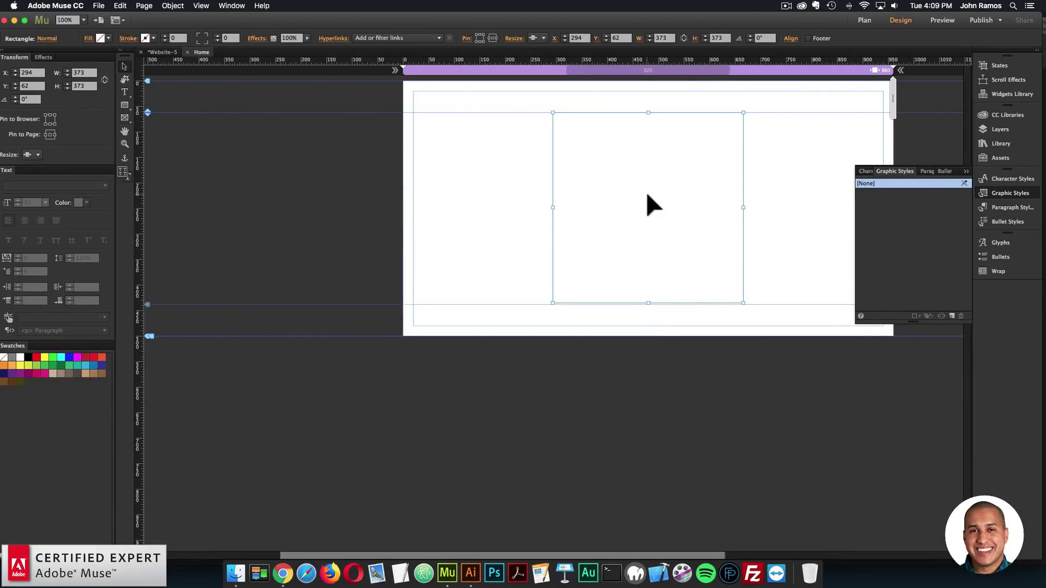
pyautogui.click(234, 175)
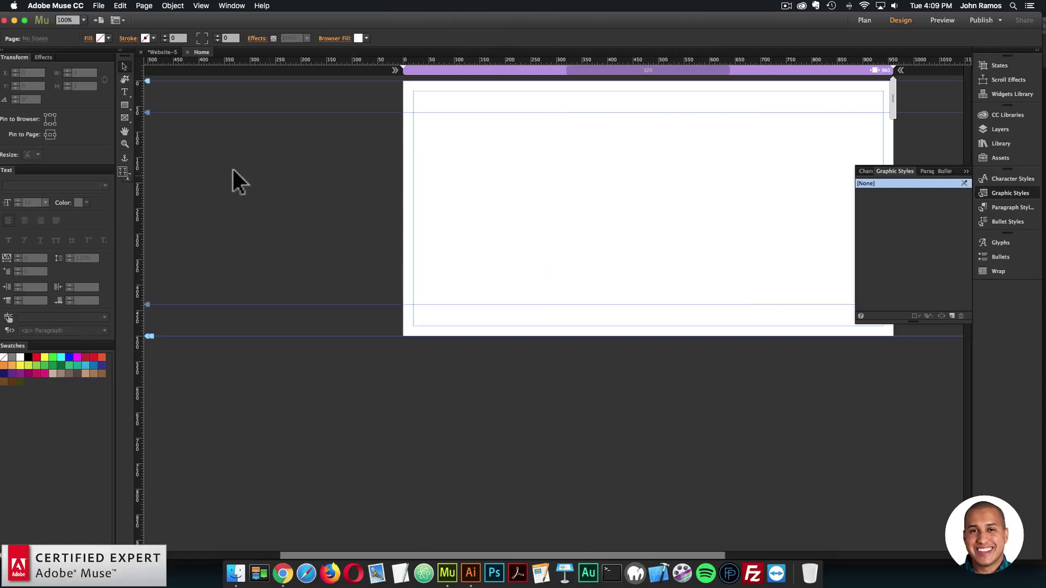
pyautogui.click(611, 185)
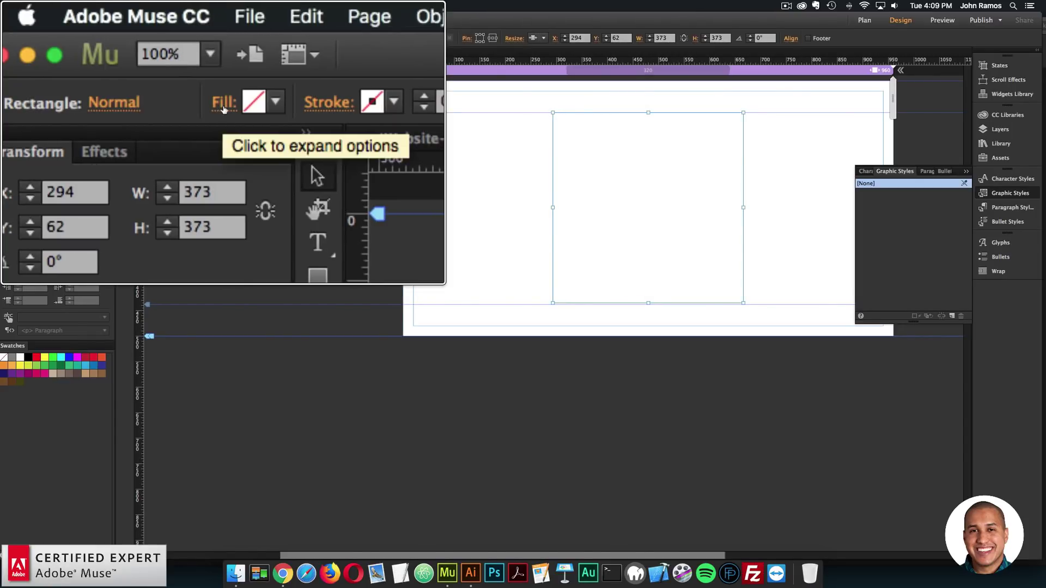
# Fill the square with the MOSHED GIF image, fitted as Scale to Fill
pyautogui.click(224, 108)
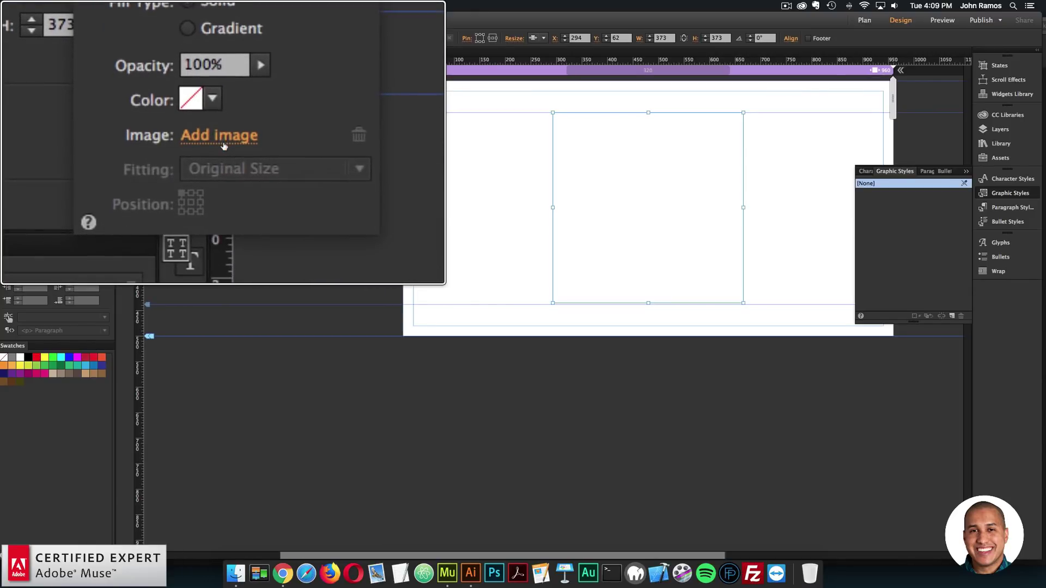
pyautogui.click(223, 142)
pyautogui.click(460, 83)
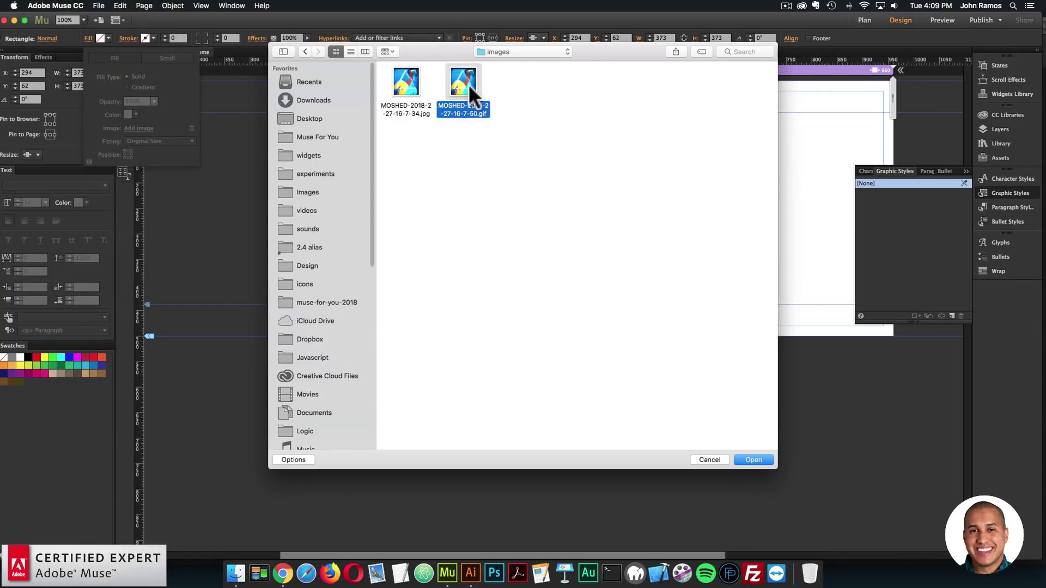
pyautogui.doubleClick(469, 81)
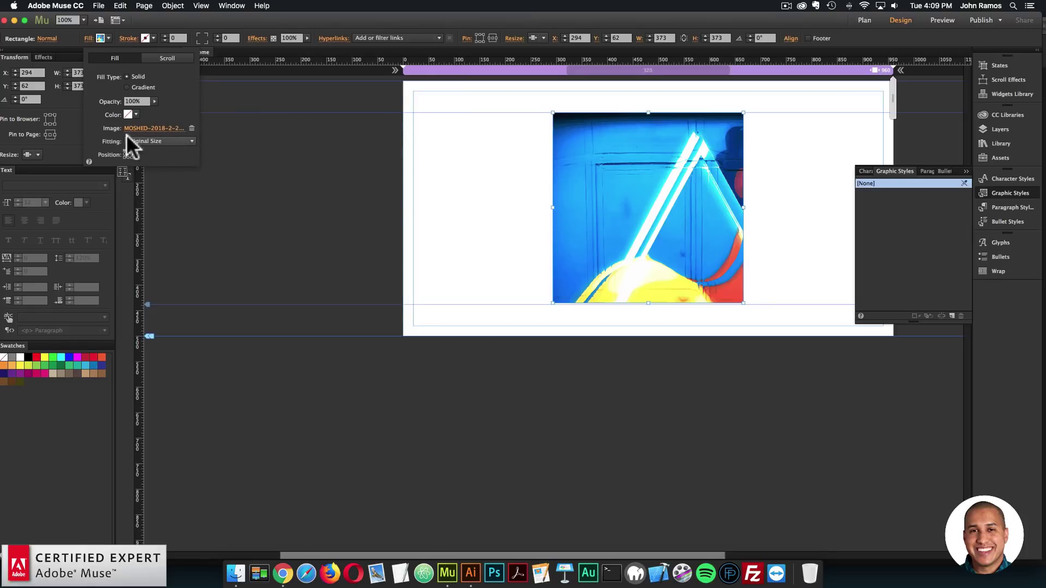
pyautogui.click(157, 142)
pyautogui.click(224, 152)
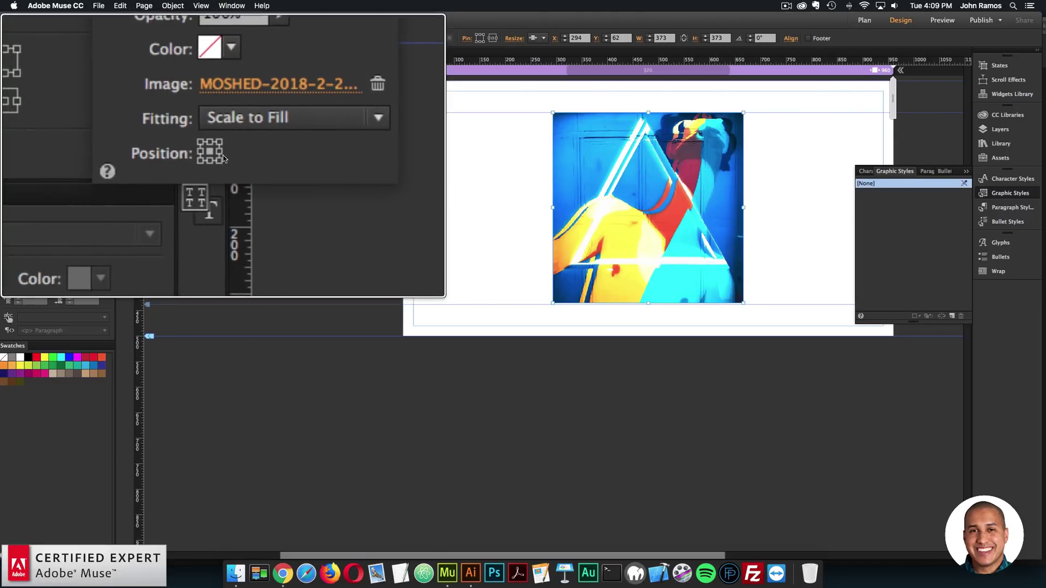
# Preview the page in Chrome with the GIF animating, then reselect the square in Muse
pyautogui.click(99, 5)
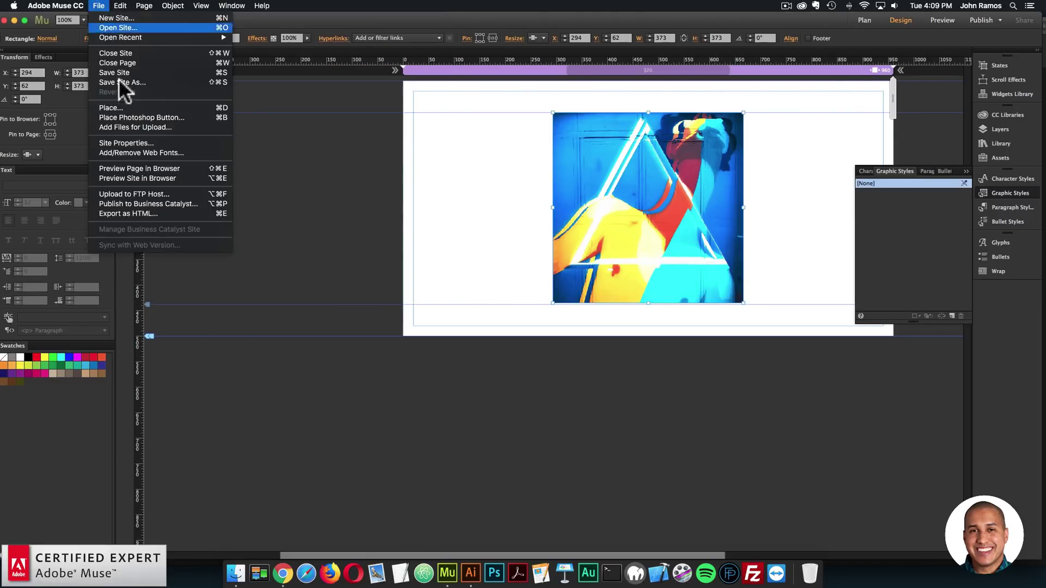
pyautogui.click(136, 166)
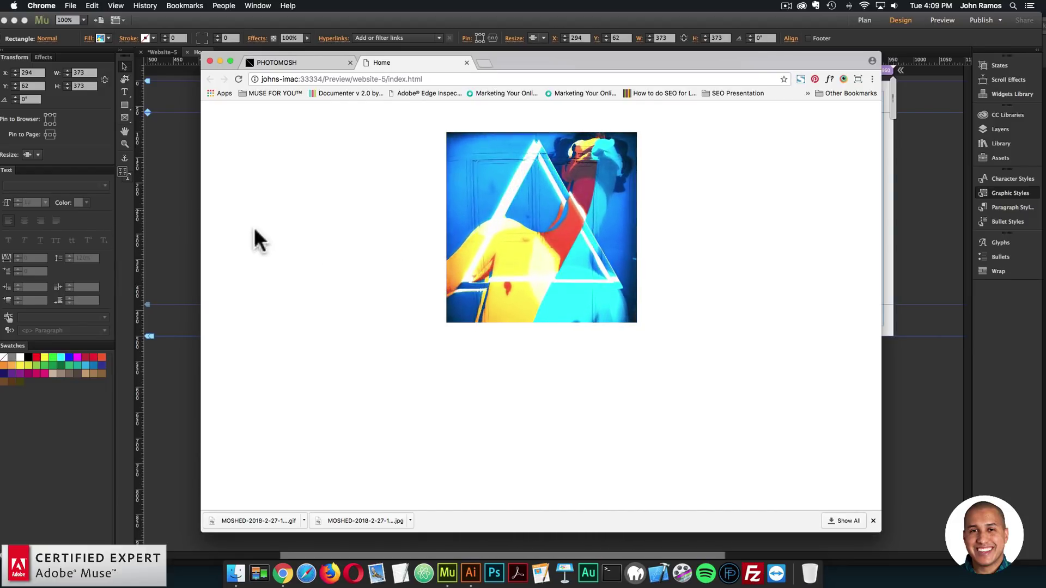
pyautogui.click(177, 212)
pyautogui.click(617, 188)
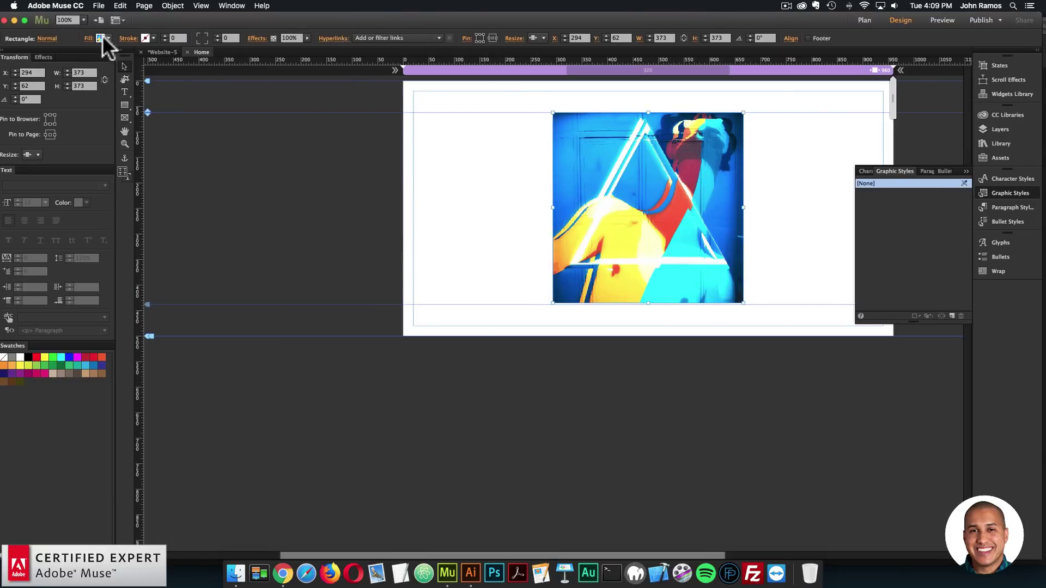
# Swap the square's normal-state fill image for the MOSHED JPEG still
pyautogui.click(101, 38)
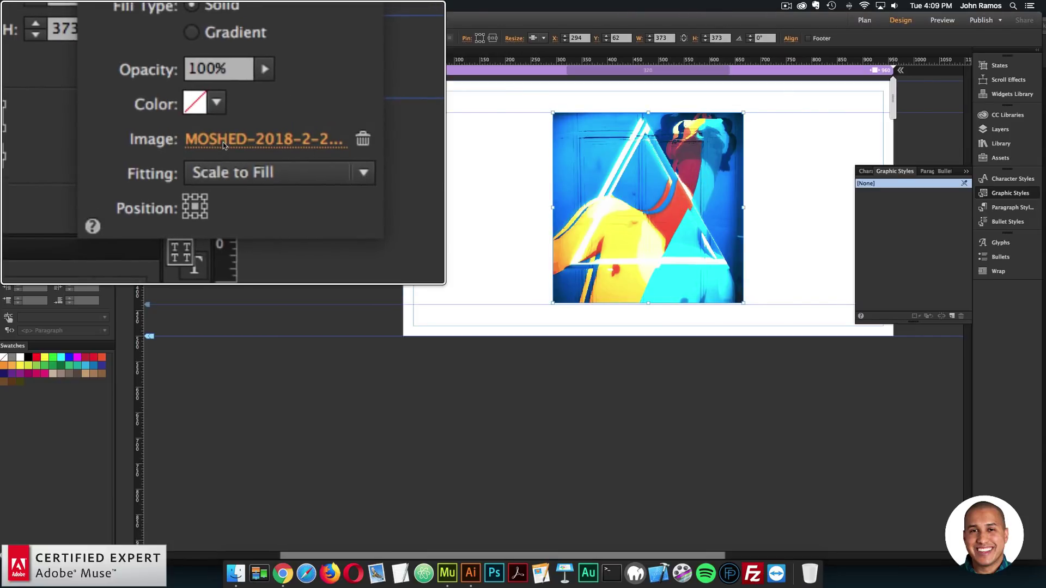
pyautogui.click(135, 131)
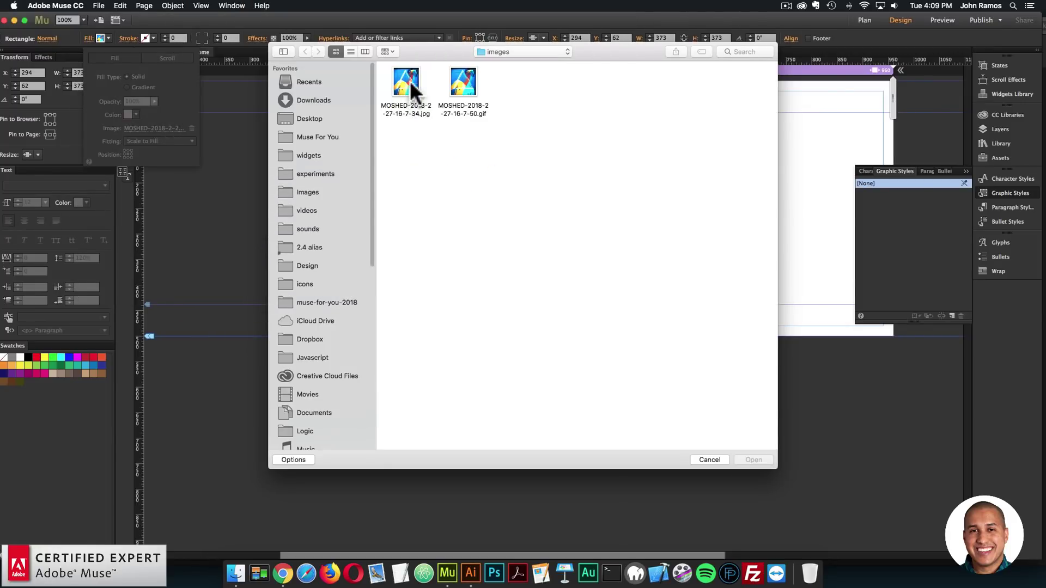
pyautogui.doubleClick(406, 87)
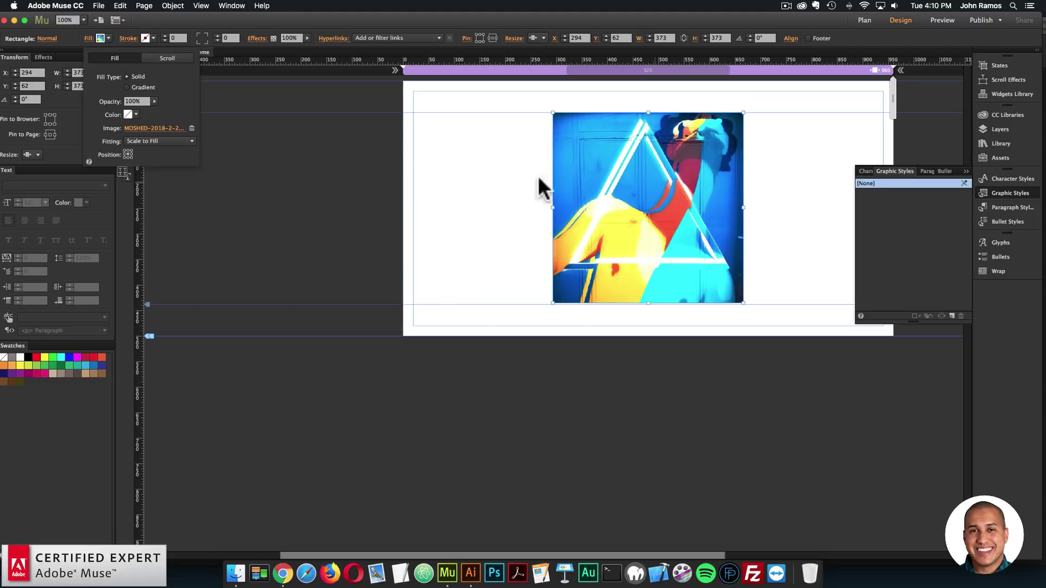
pyautogui.click(283, 143)
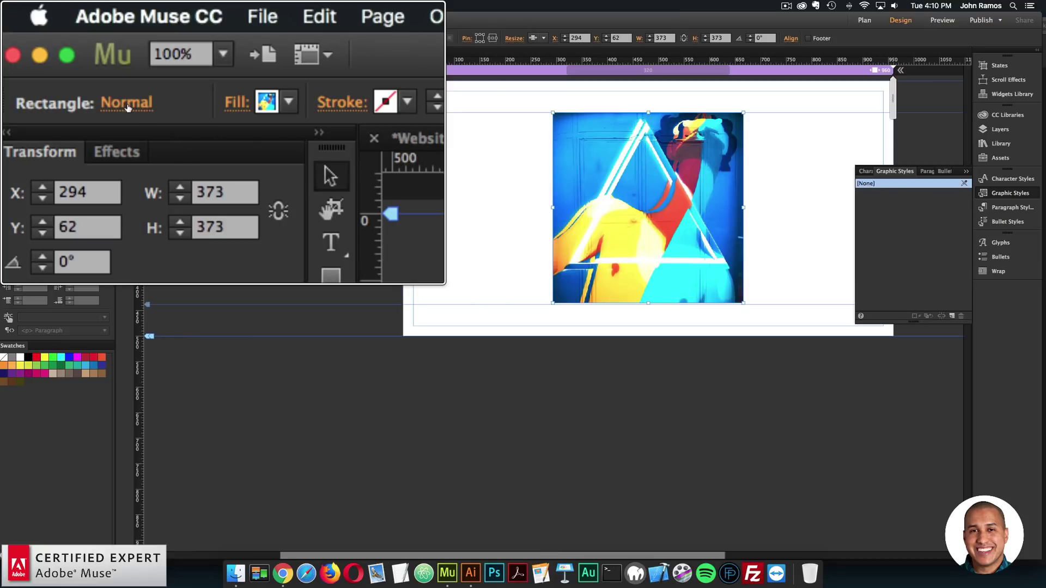
# Fill the square's Rollover state with the MOSHED GIF, deselect it, and start a page preview
pyautogui.click(127, 108)
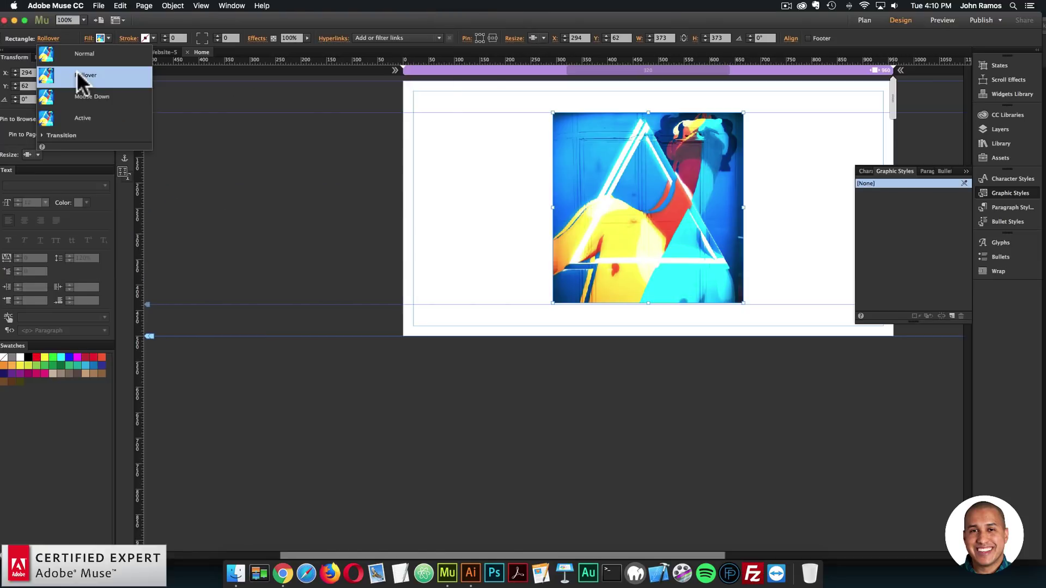
pyautogui.click(89, 44)
pyautogui.click(101, 38)
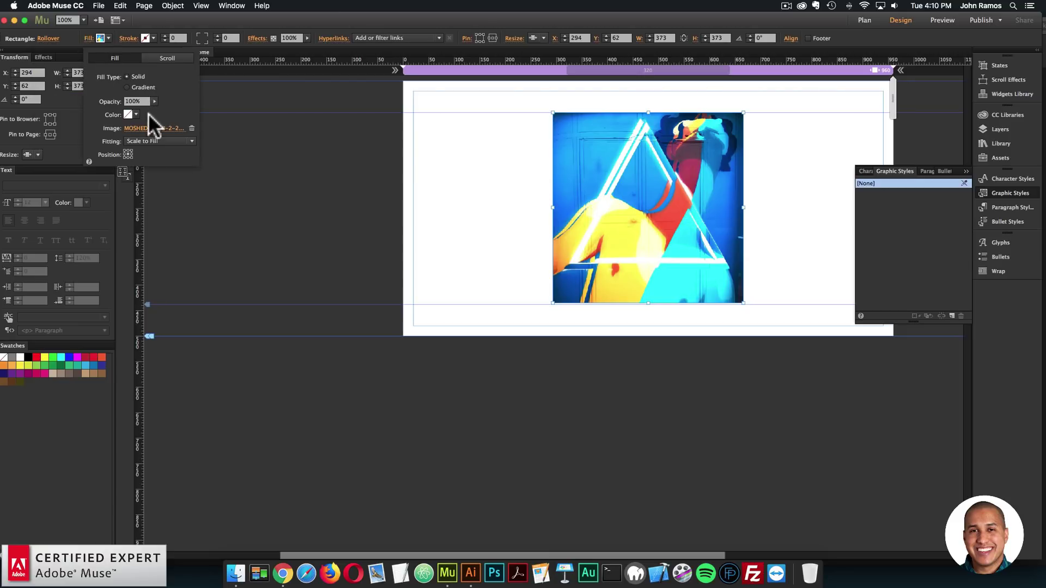
pyautogui.click(146, 129)
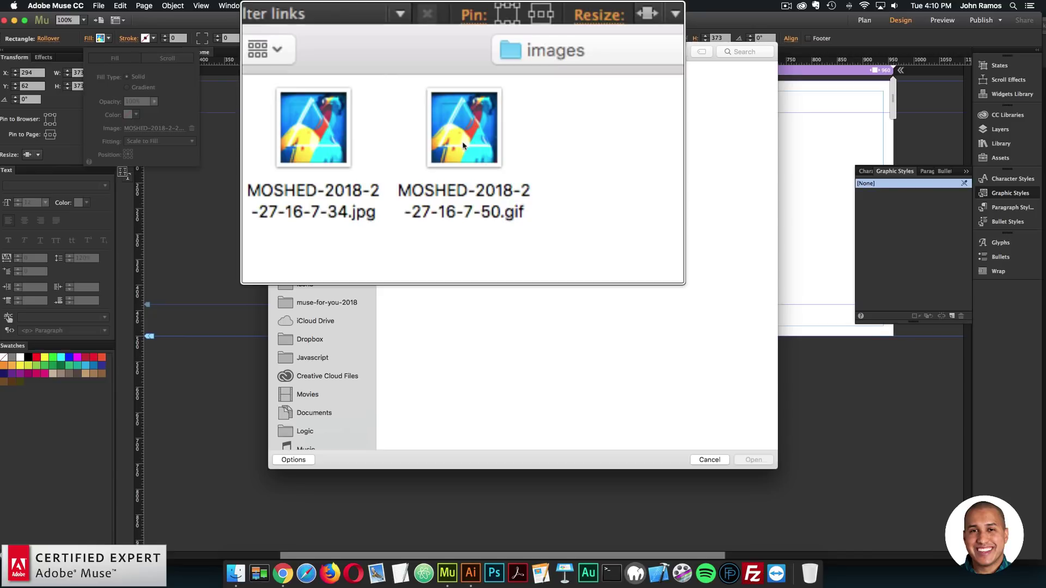
pyautogui.click(463, 86)
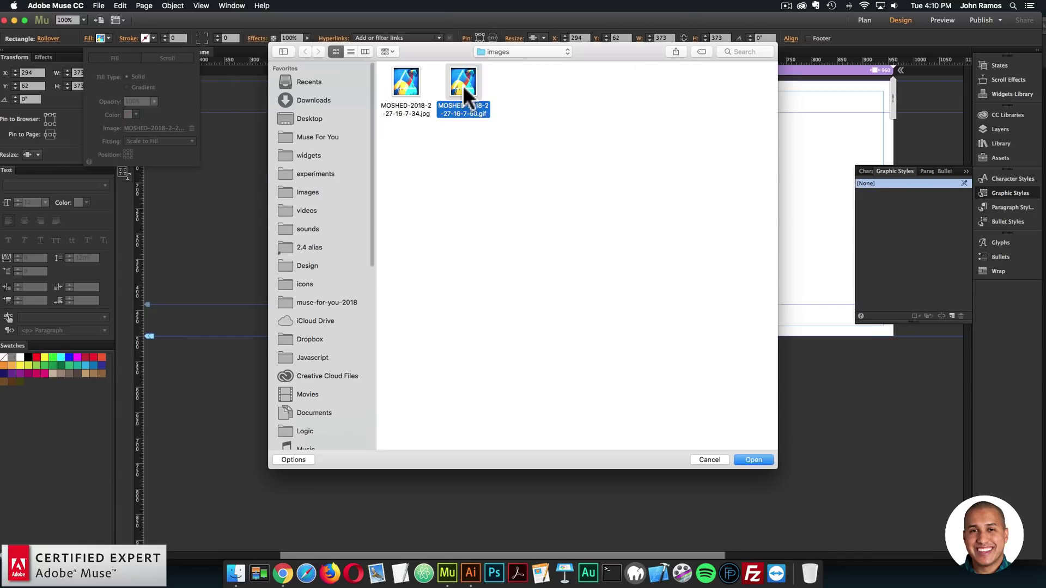
pyautogui.doubleClick(462, 83)
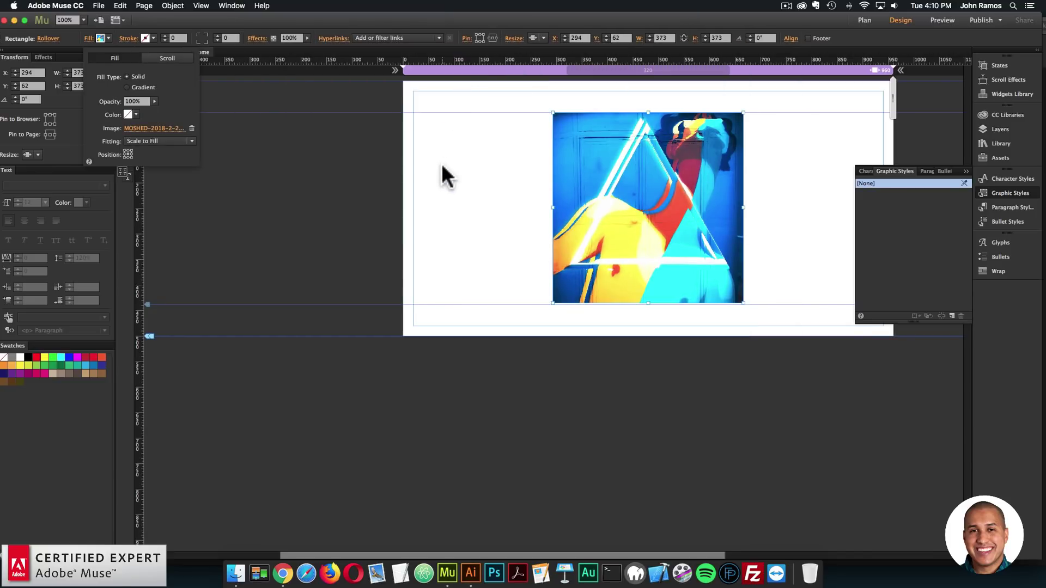
pyautogui.click(435, 172)
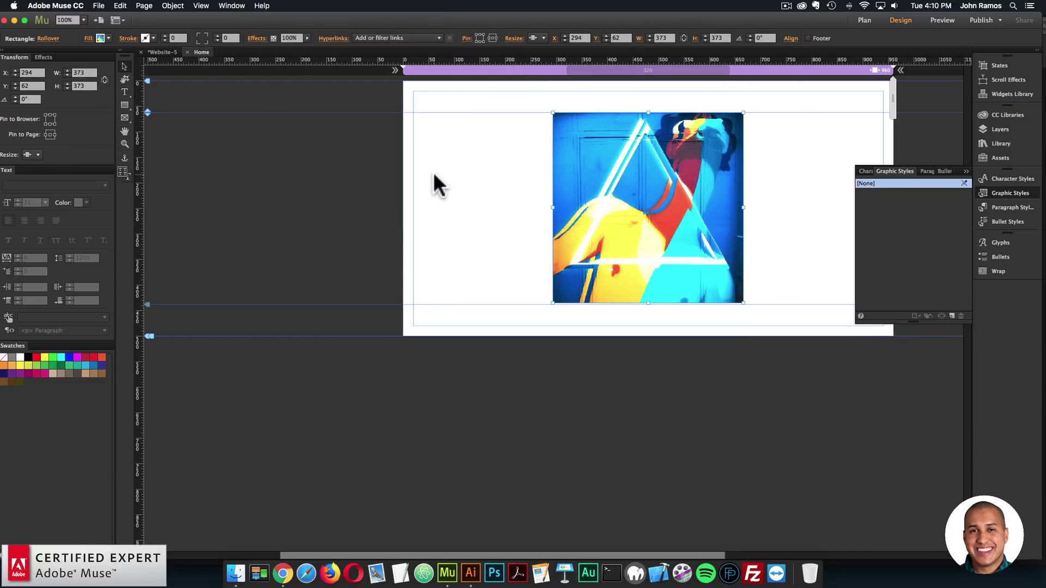
pyautogui.click(98, 6)
# Preview the page in Chrome to test the square's rollover GIF
pyautogui.click(134, 166)
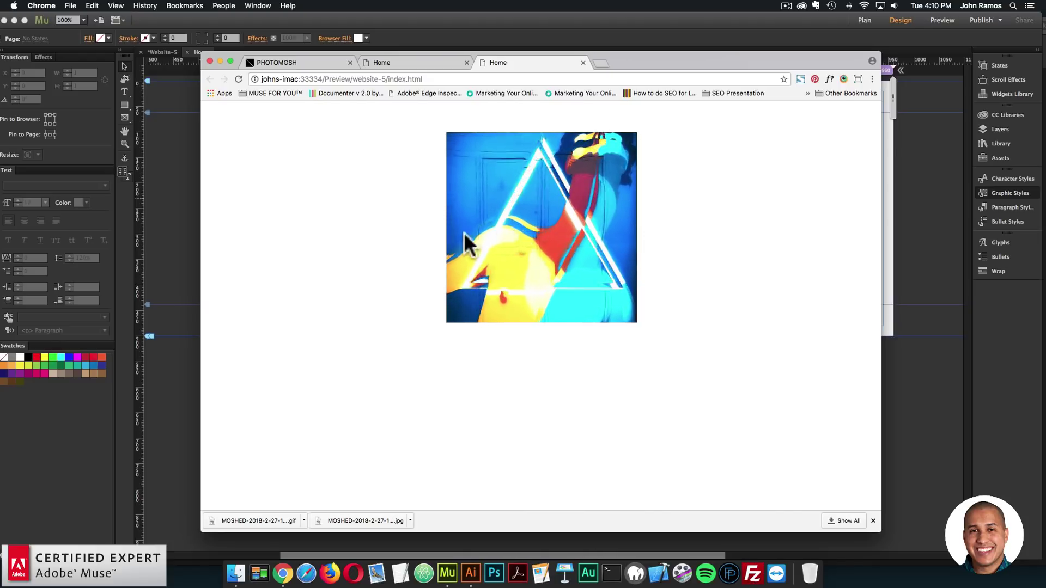
# Reload photomosh.com in its tab to return to the empty start screen
pyautogui.click(299, 60)
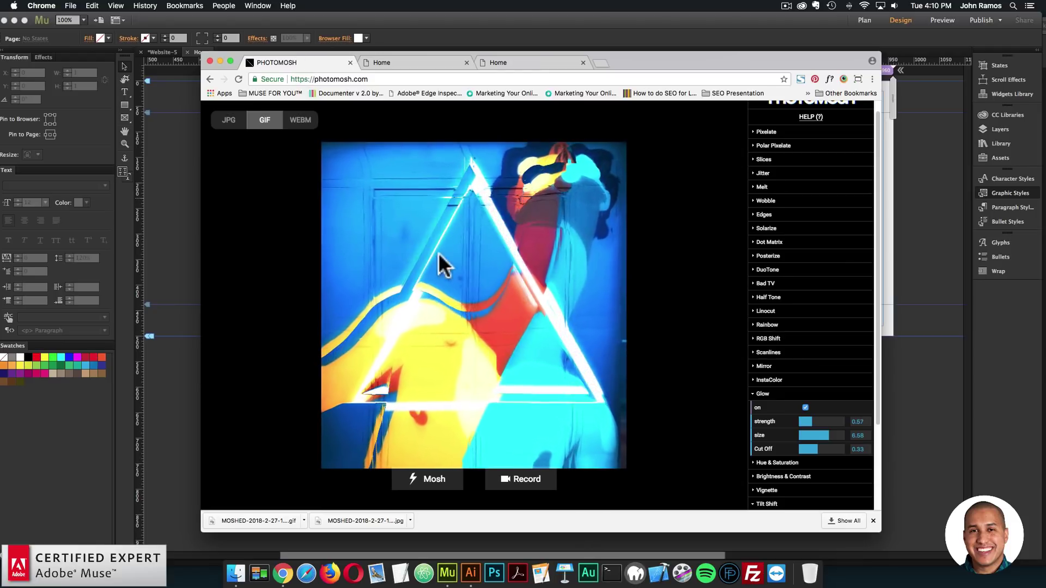
pyautogui.click(348, 79)
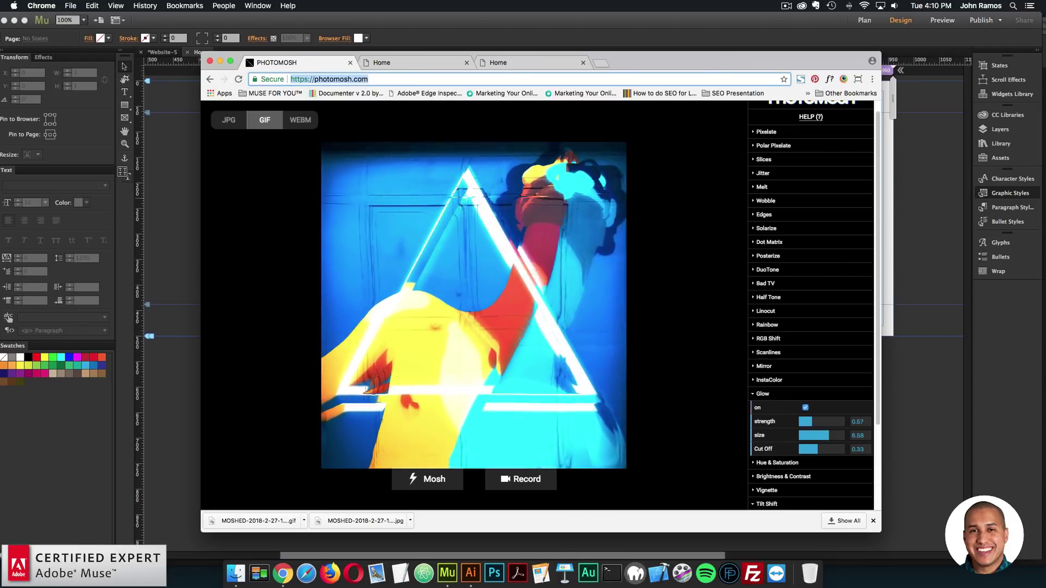
pyautogui.write('photomosh')
pyautogui.press('Return')
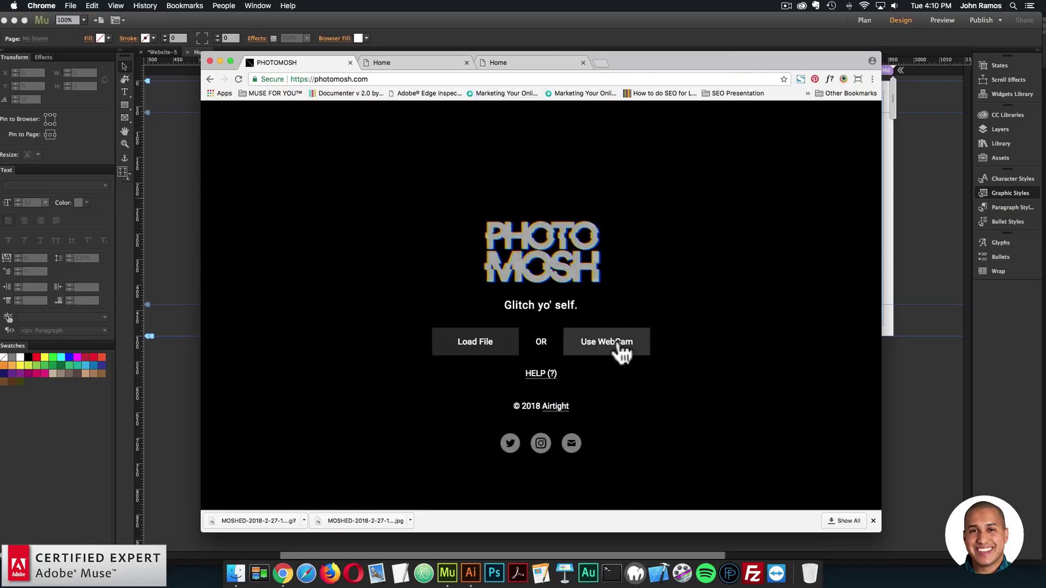
# From Finder's downloaded photos, drag the red-and-cyan portrait JPEG onto the Photomosh page
pyautogui.click(232, 550)
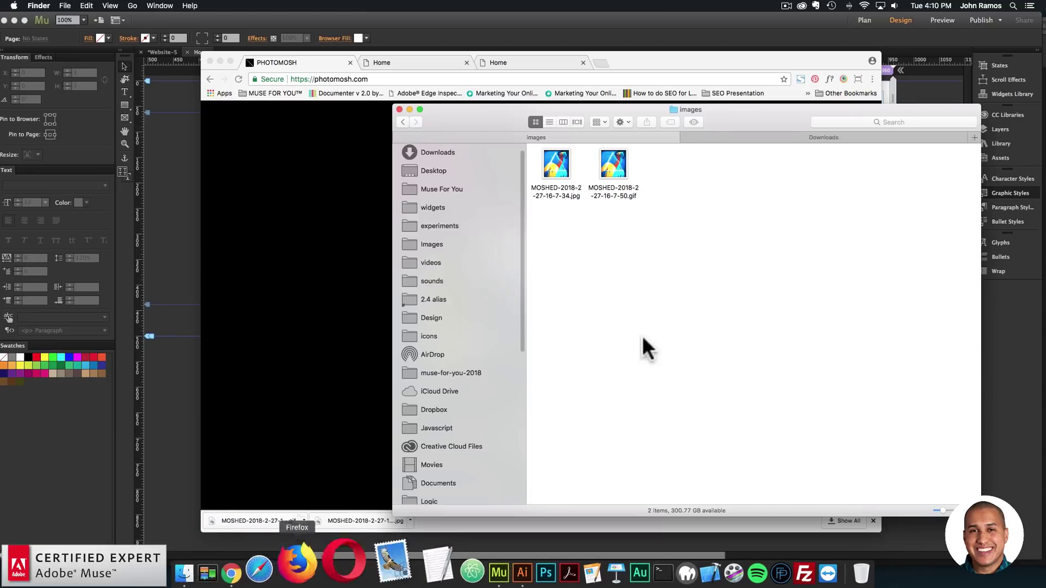
pyautogui.click(403, 122)
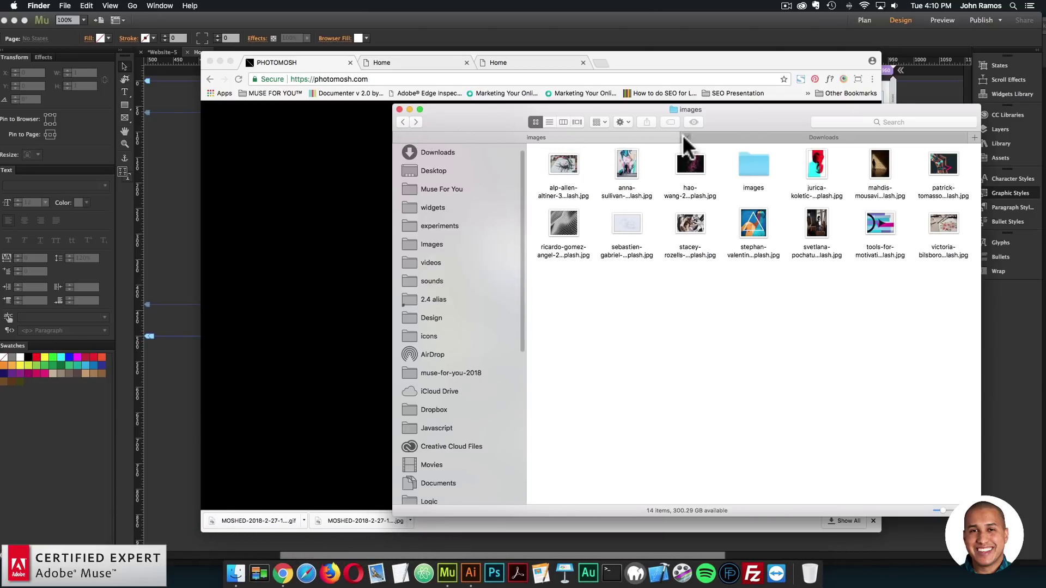
pyautogui.click(686, 137)
pyautogui.moveTo(465, 113); pyautogui.dragTo(573, 147)
pyautogui.moveTo(909, 130); pyautogui.dragTo(801, 180)
pyautogui.click(850, 187)
pyautogui.moveTo(870, 222); pyautogui.dragTo(654, 101)
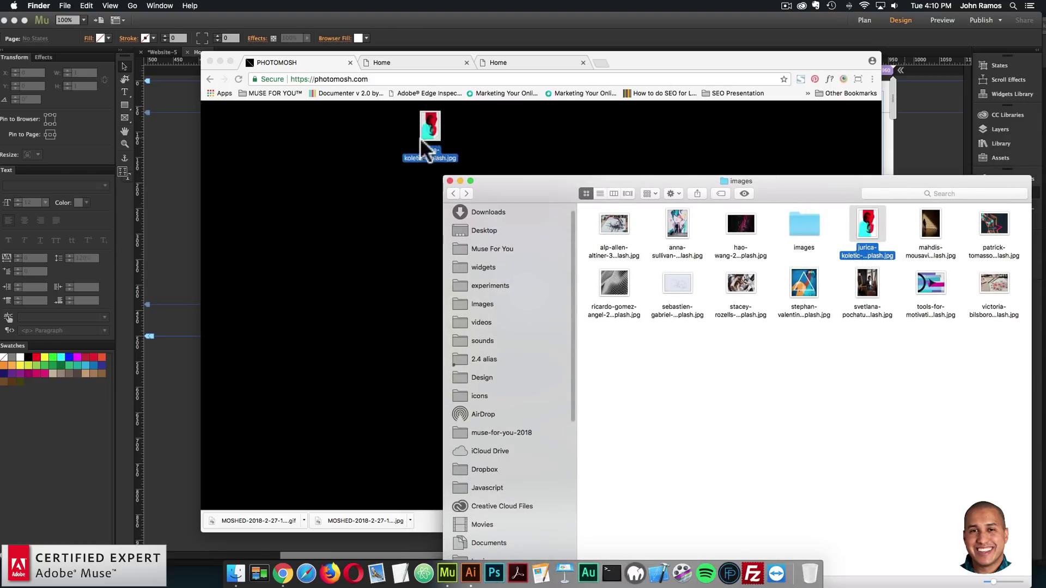
# Bring the loaded portrait forward in Photomosh and switch on the Wobble effect
pyautogui.click(268, 218)
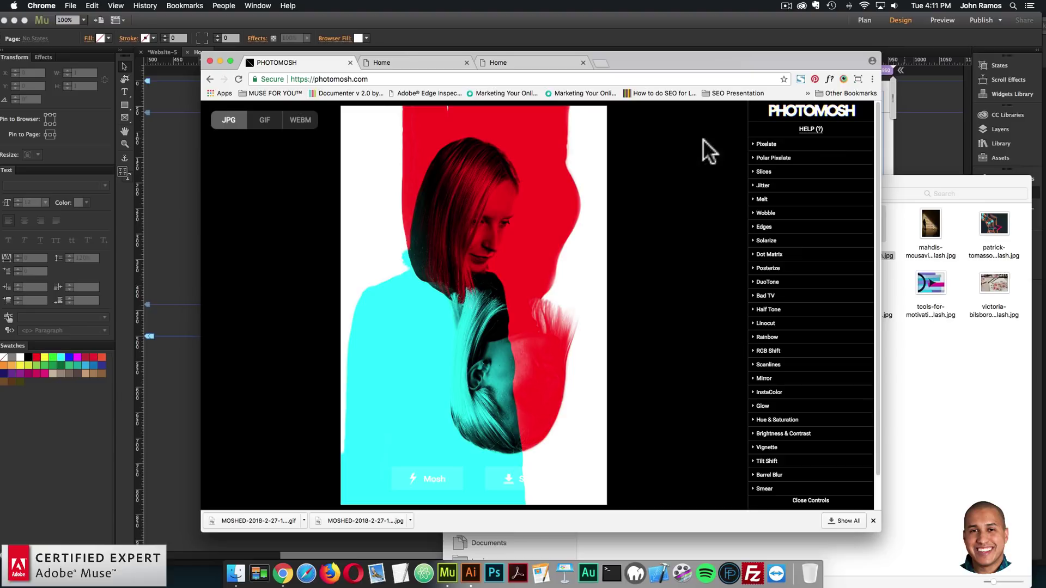
pyautogui.moveTo(875, 134)
pyautogui.mouseDown()
pyautogui.moveTo(875, 184)
pyautogui.moveTo(874, 133)
pyautogui.mouseUp()
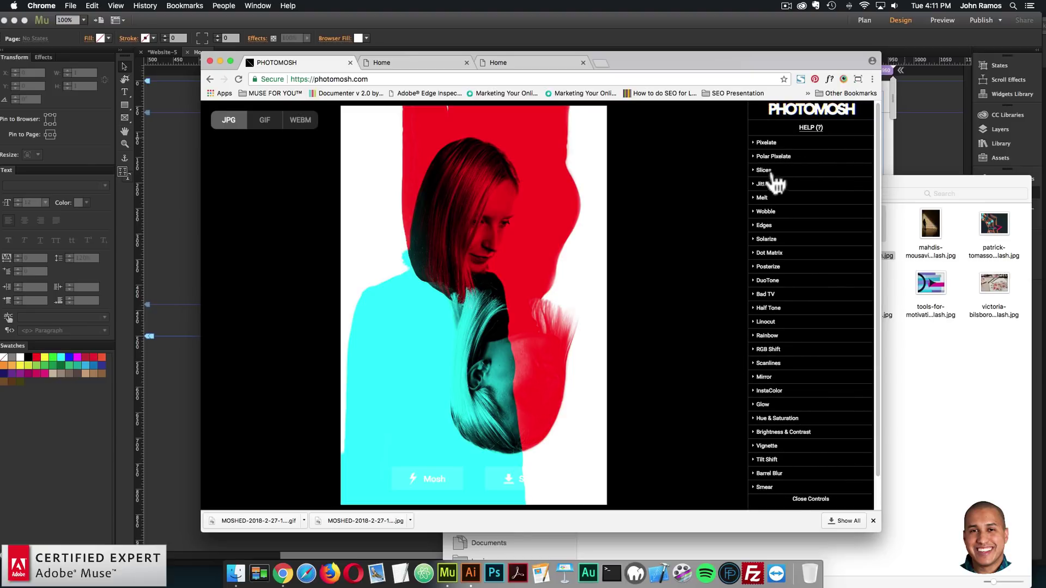
pyautogui.click(758, 198)
pyautogui.click(757, 200)
pyautogui.click(756, 215)
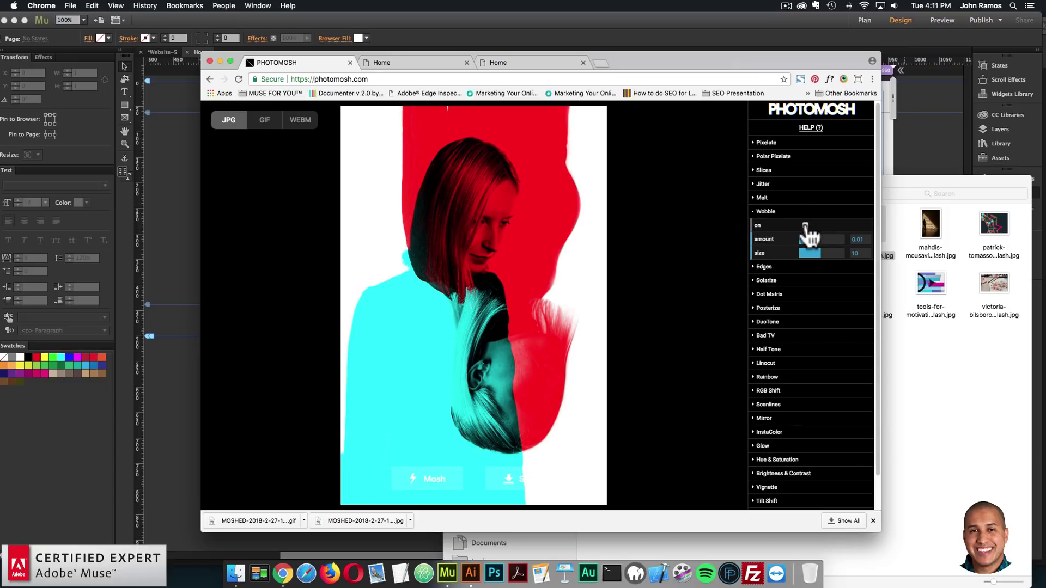
pyautogui.click(805, 226)
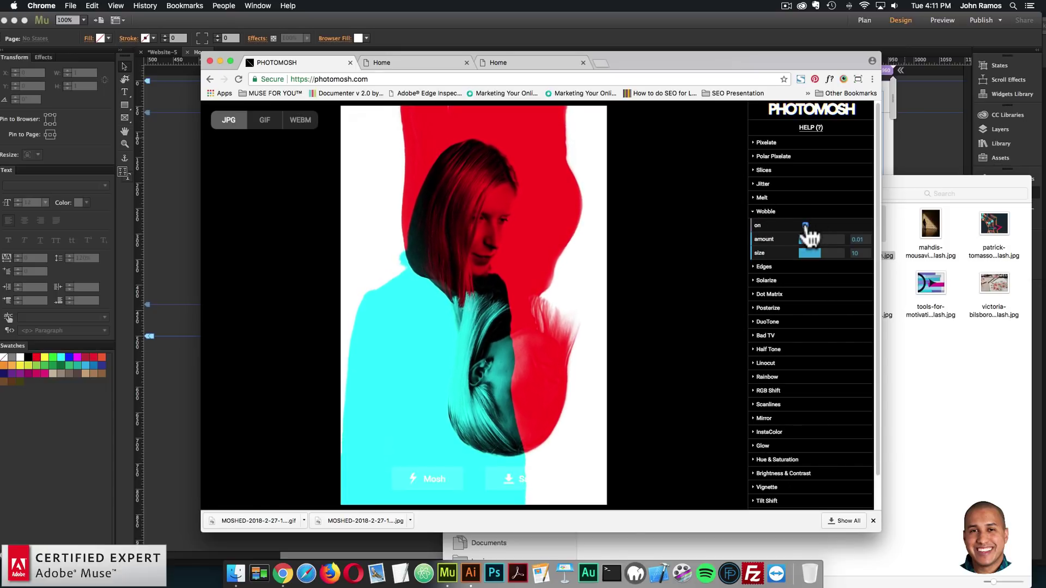
pyautogui.click(763, 213)
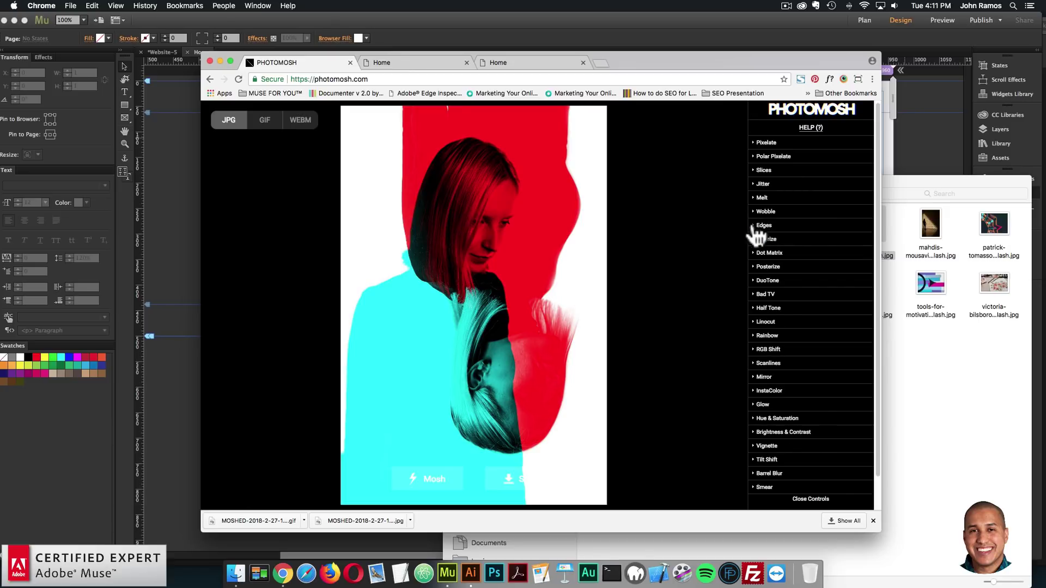
# Switch on DuoTone, tinting the portrait pink #e7305e and dark blue #2e3060
pyautogui.click(757, 226)
pyautogui.click(757, 227)
pyautogui.click(762, 281)
pyautogui.click(805, 295)
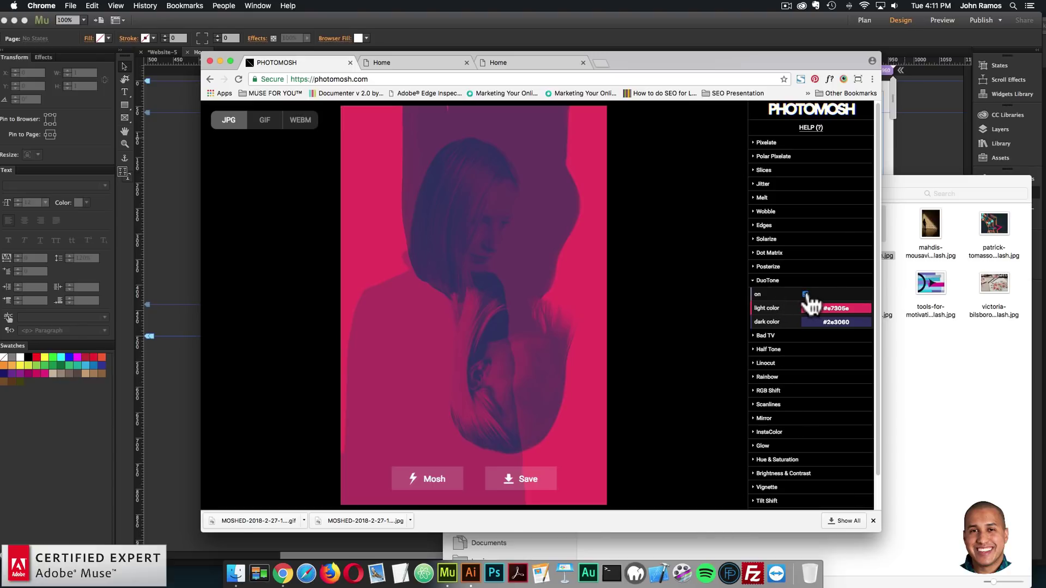
pyautogui.click(805, 295)
pyautogui.click(768, 280)
pyautogui.click(762, 295)
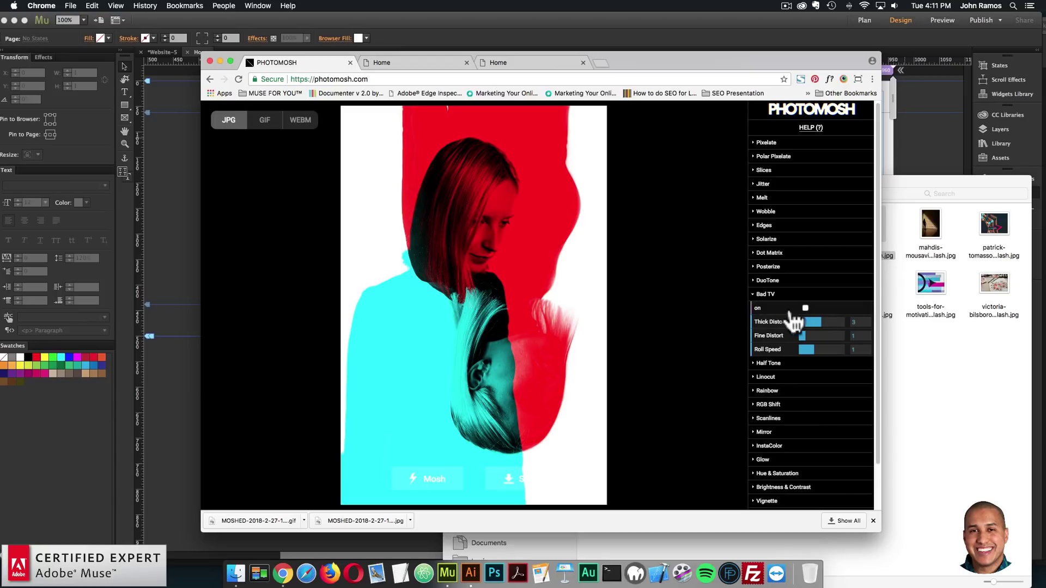
pyautogui.click(805, 309)
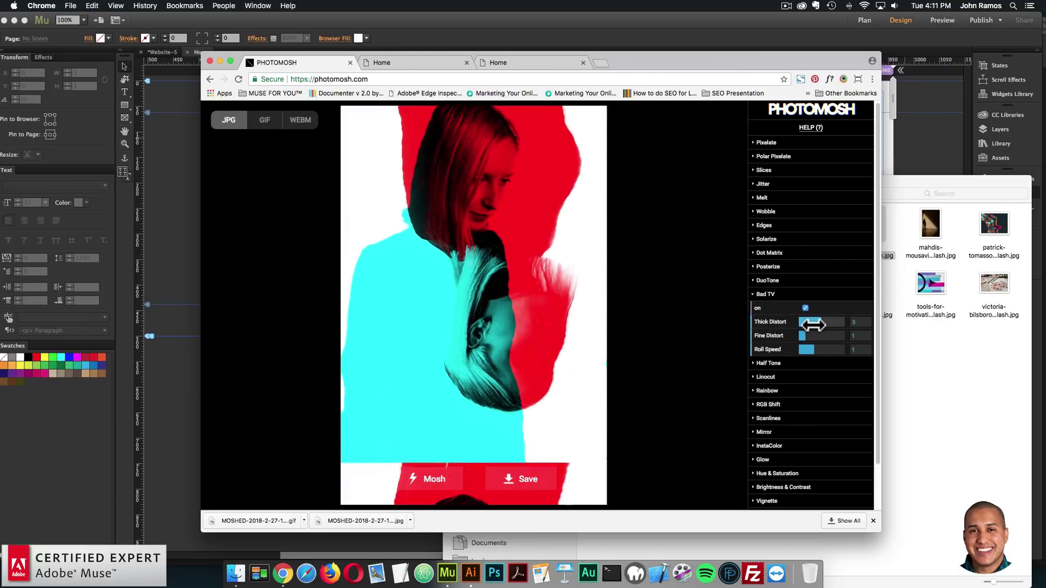
pyautogui.click(761, 295)
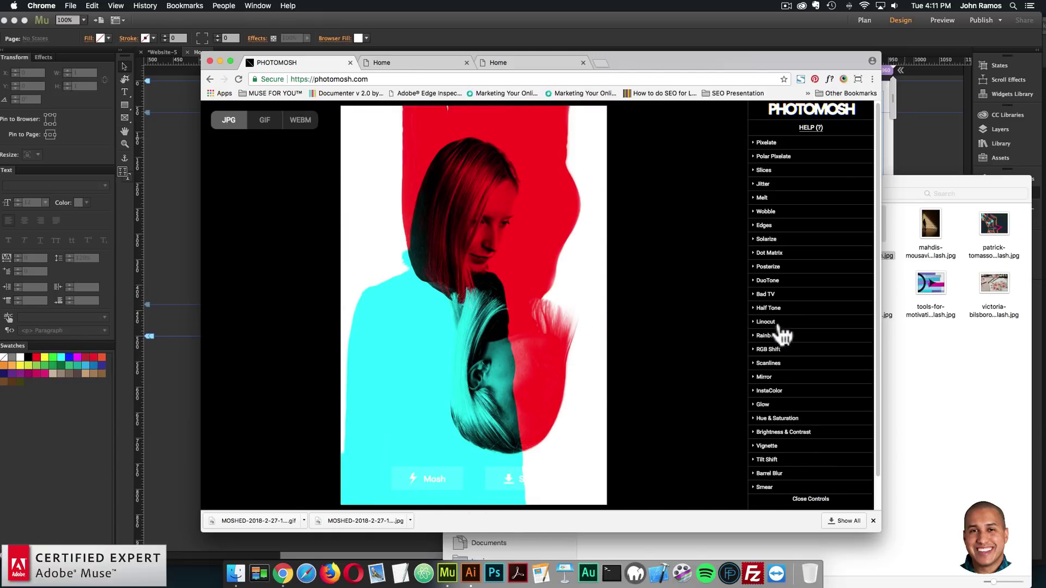
pyautogui.click(759, 350)
pyautogui.click(806, 364)
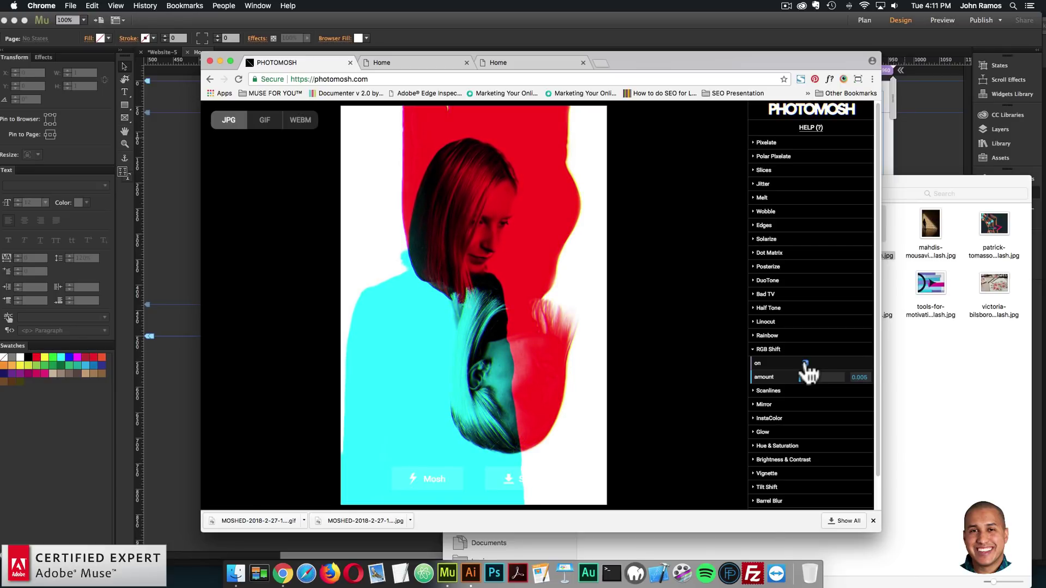
pyautogui.click(754, 350)
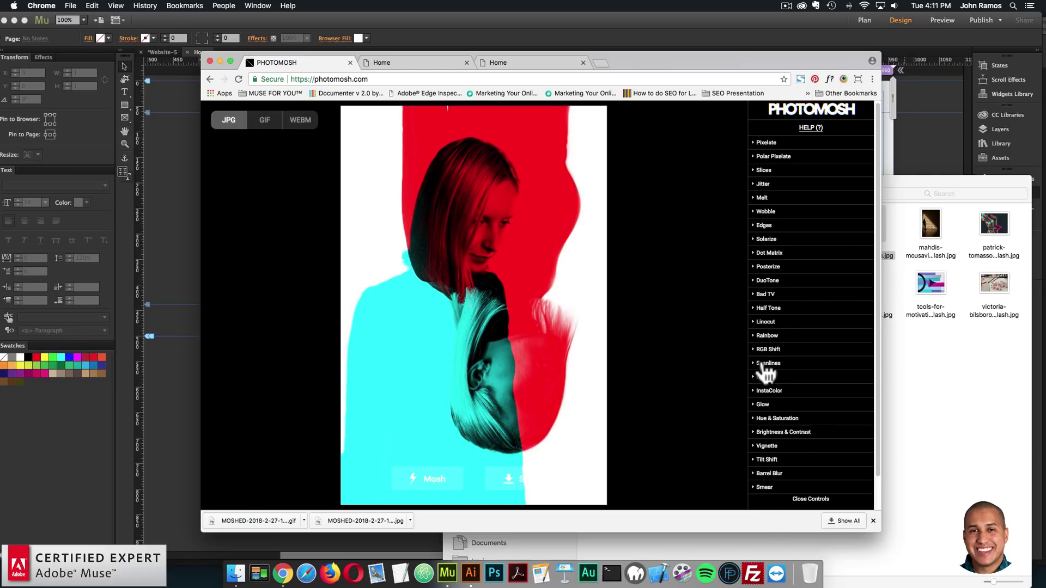
pyautogui.click(759, 365)
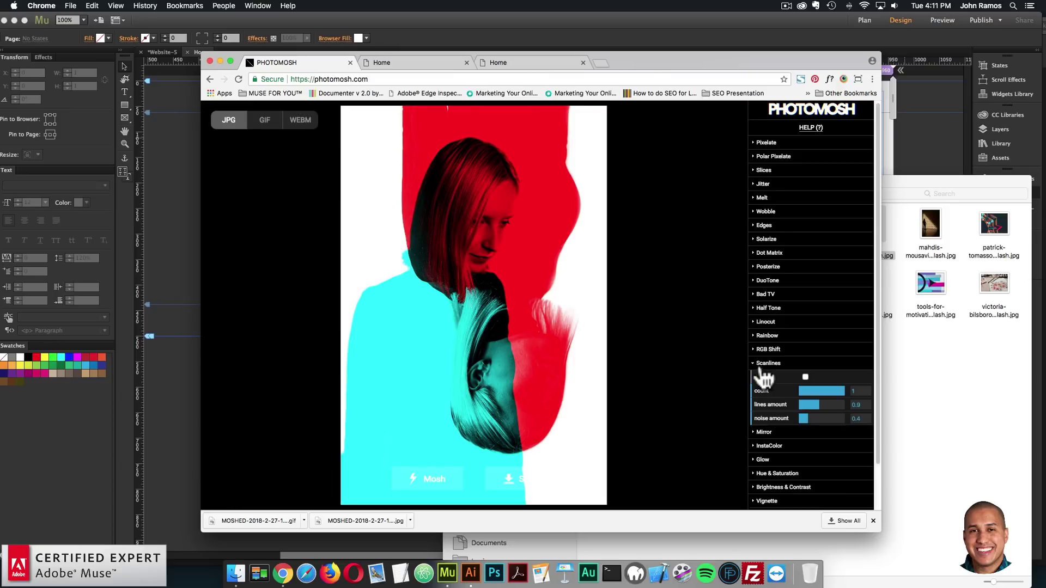
pyautogui.click(805, 377)
pyautogui.click(805, 377)
pyautogui.click(754, 365)
pyautogui.click(758, 377)
pyautogui.click(759, 377)
pyautogui.click(759, 377)
pyautogui.click(805, 391)
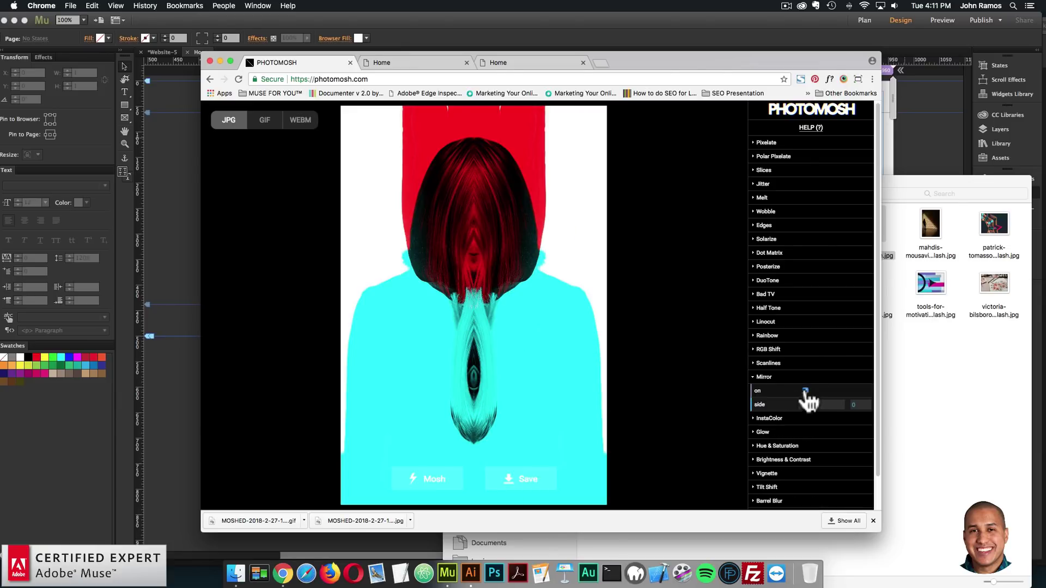
pyautogui.click(806, 391)
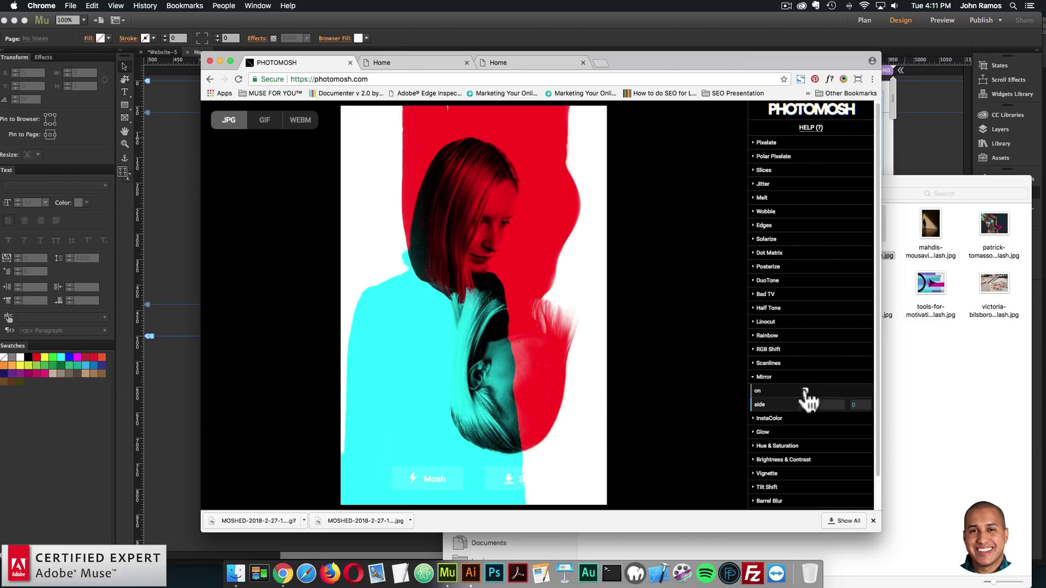
pyautogui.click(757, 381)
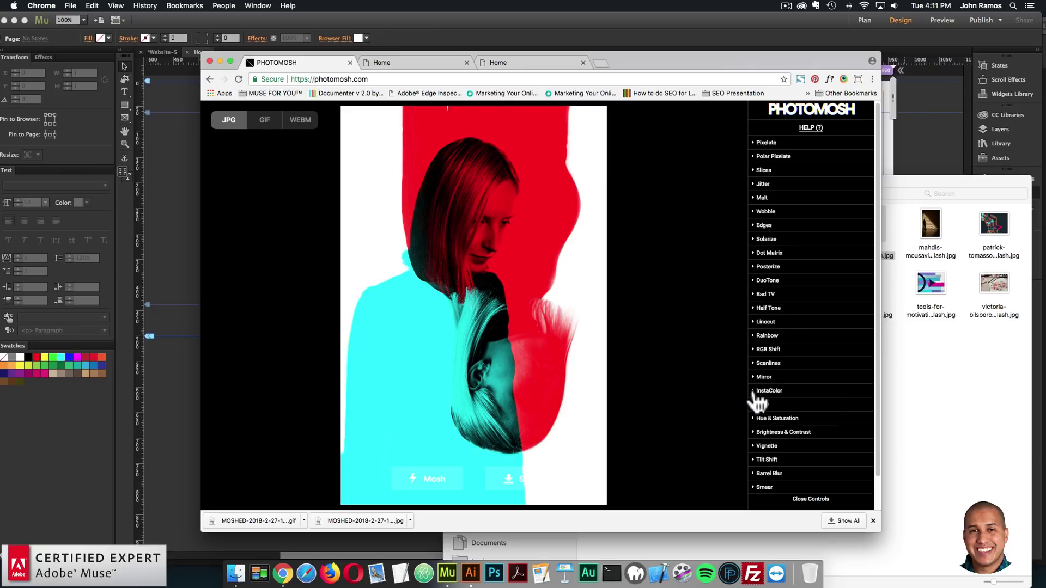
pyautogui.click(758, 397)
pyautogui.click(805, 405)
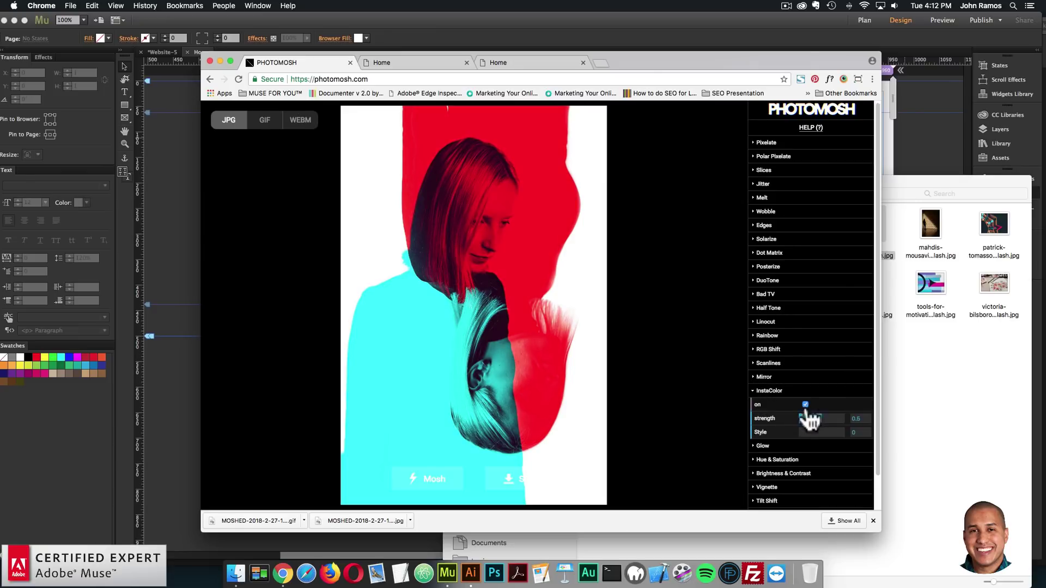
pyautogui.moveTo(833, 420); pyautogui.dragTo(819, 418)
pyautogui.click(833, 432)
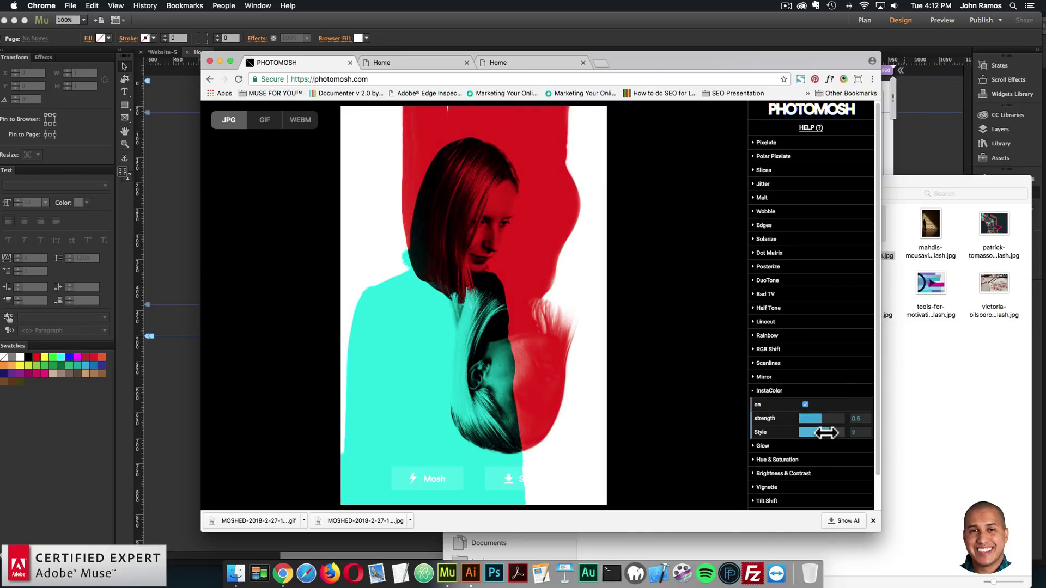
pyautogui.click(765, 391)
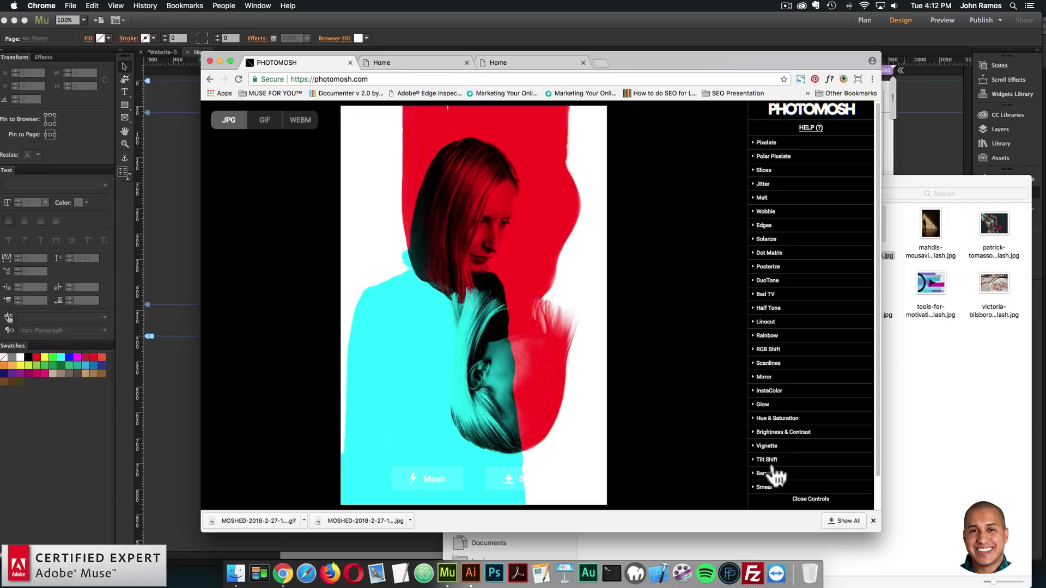
pyautogui.click(755, 461)
pyautogui.click(805, 474)
pyautogui.click(805, 474)
pyautogui.click(759, 461)
pyautogui.click(756, 475)
pyautogui.scroll(-1, 795, 468)
pyautogui.click(806, 452)
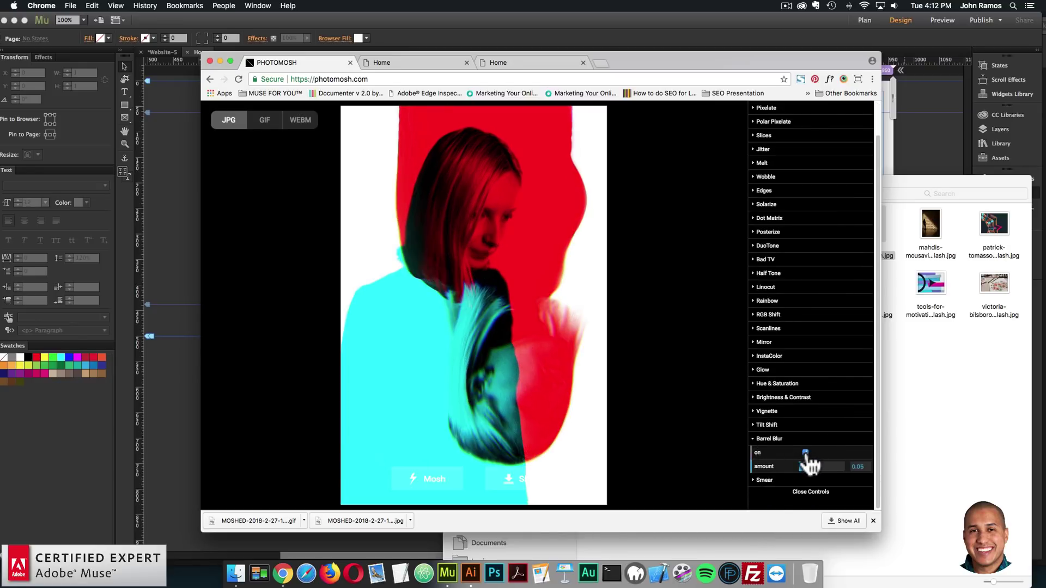
pyautogui.click(806, 452)
pyautogui.click(762, 439)
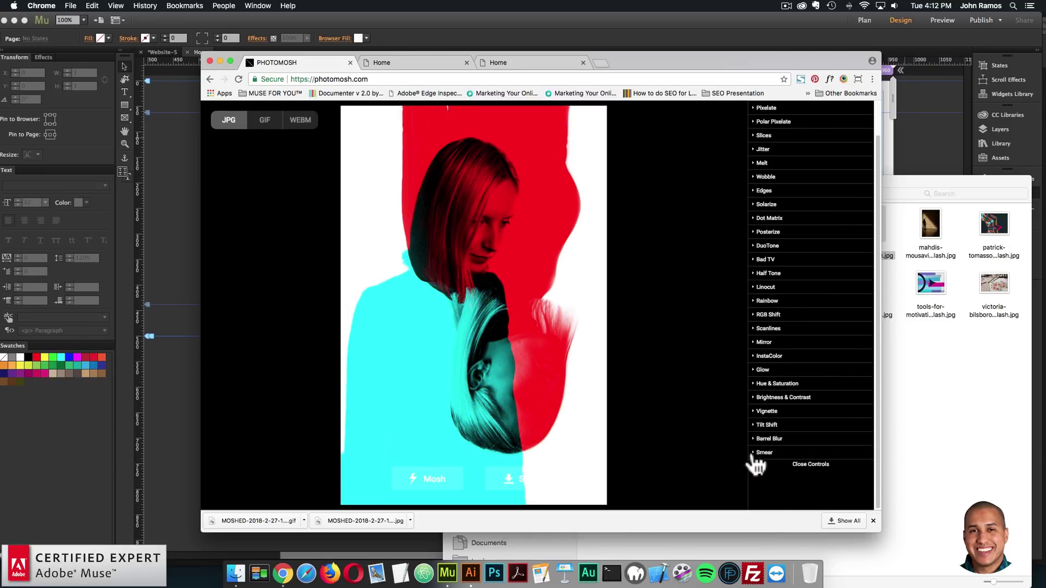
pyautogui.click(758, 453)
pyautogui.click(805, 466)
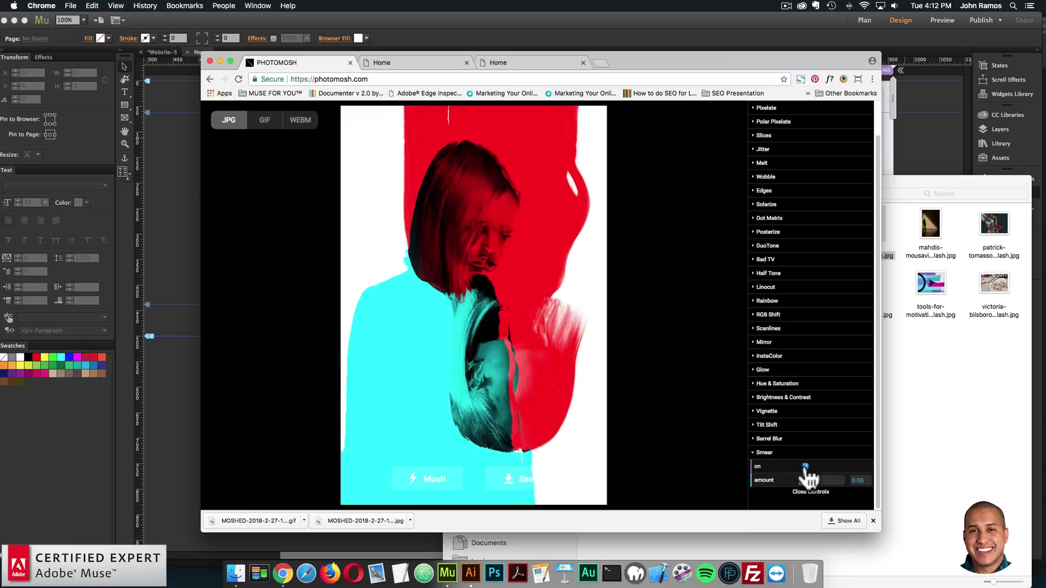
# Collapse Smear and re-mosh repeatedly until Jitter, Wobble and Glow (strength 1.25) are on
pyautogui.click(771, 456)
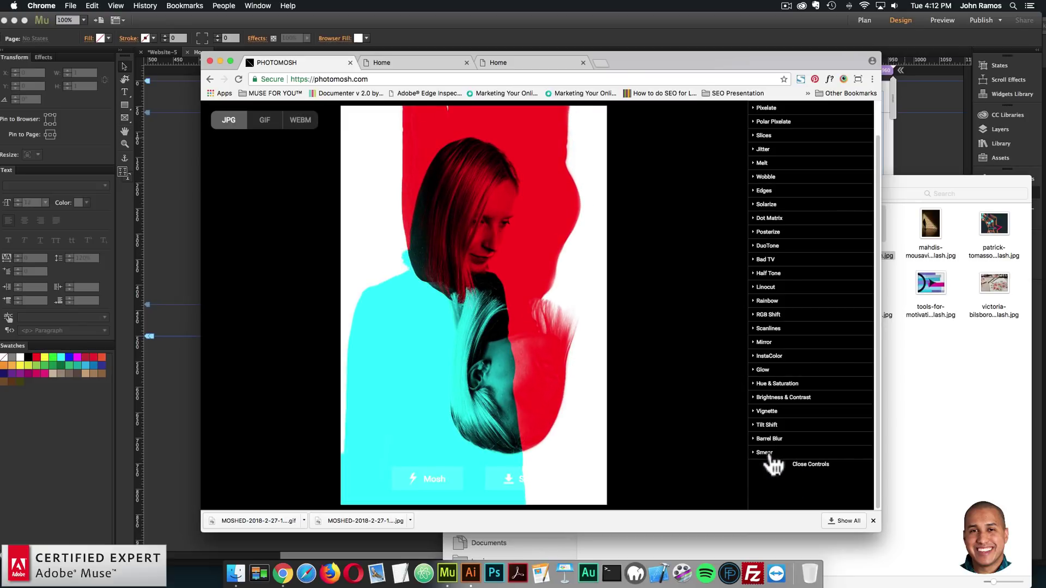
pyautogui.click(443, 482)
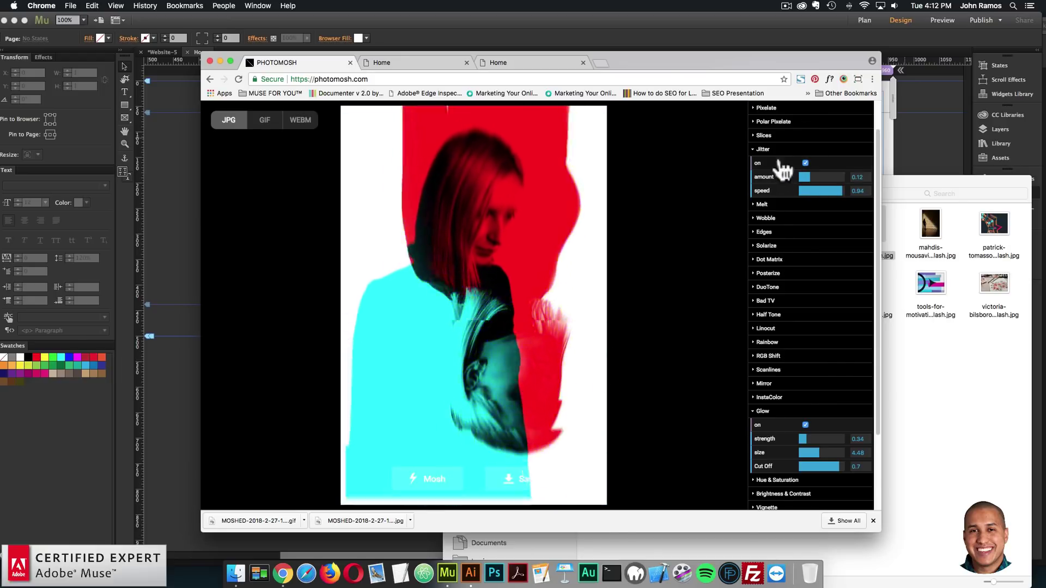
pyautogui.click(443, 483)
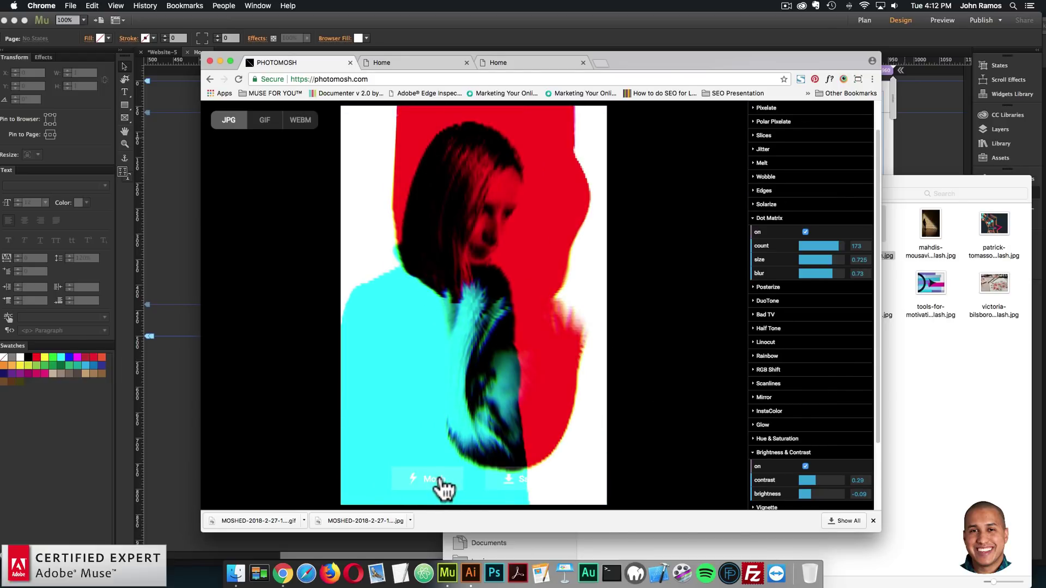
pyautogui.click(443, 482)
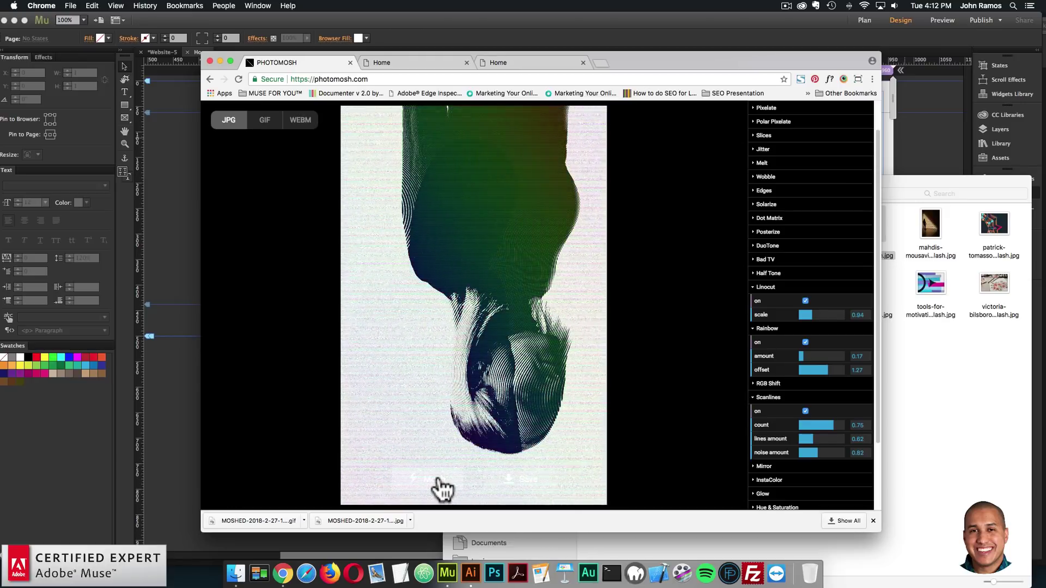
pyautogui.click(443, 482)
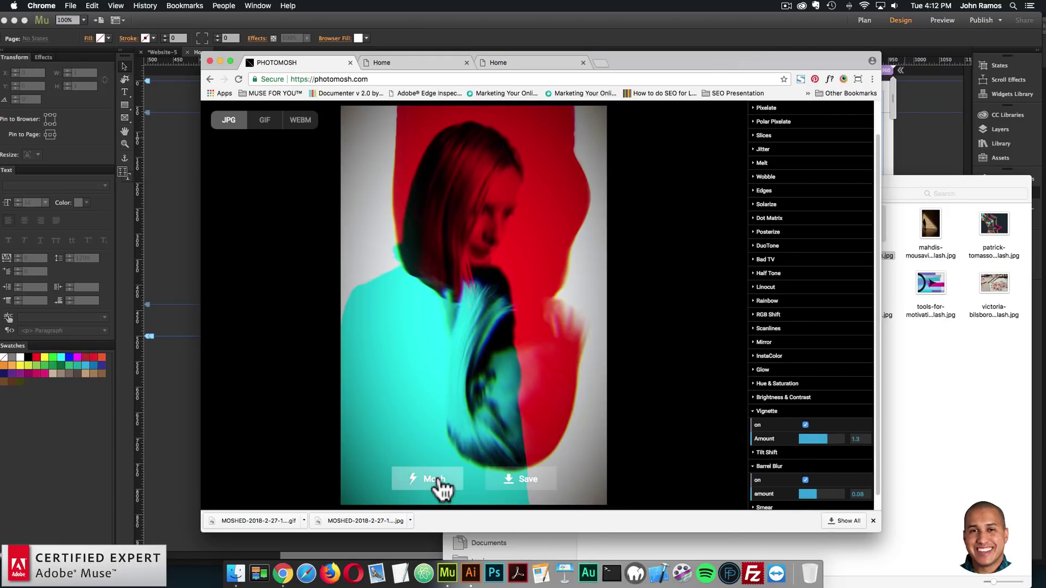
pyautogui.click(440, 482)
pyautogui.click(440, 482)
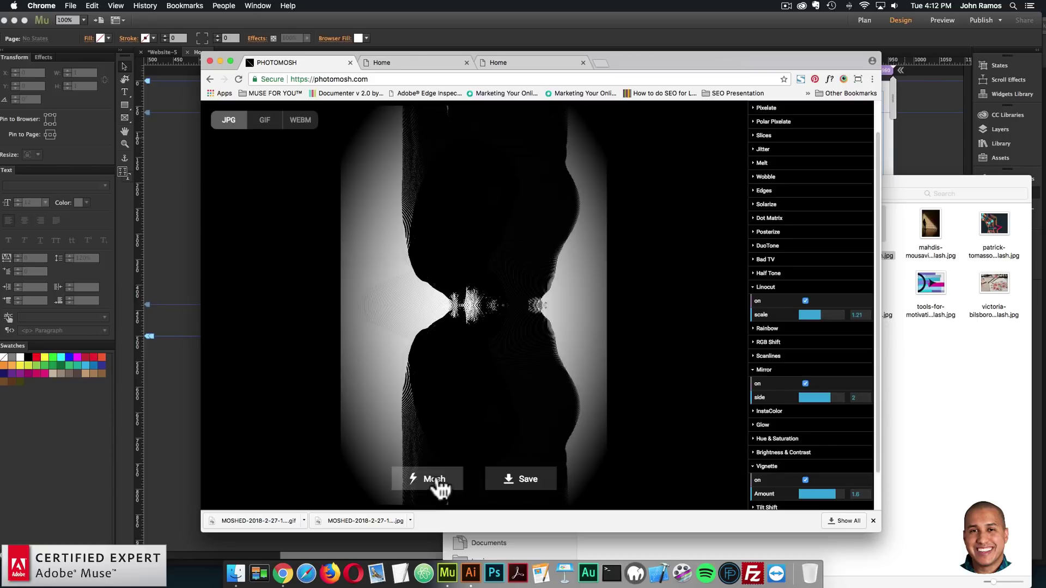
pyautogui.click(440, 482)
pyautogui.click(441, 482)
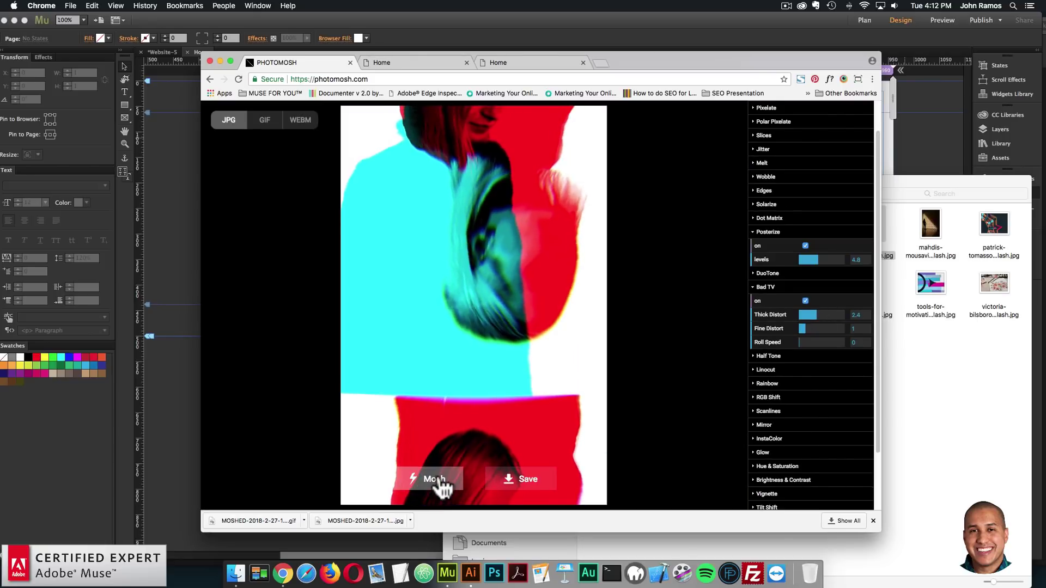
pyautogui.click(440, 482)
pyautogui.click(440, 482)
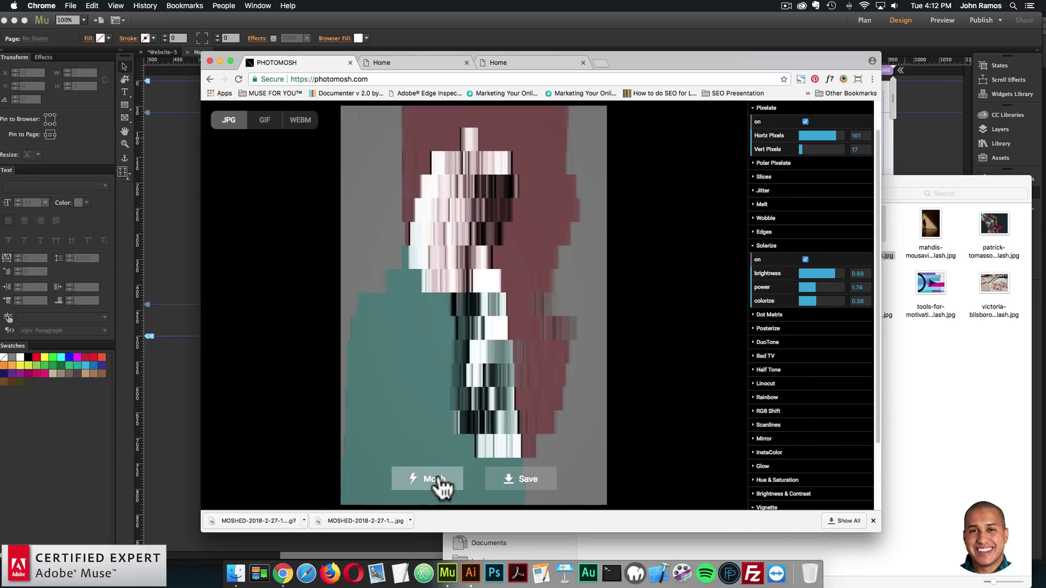
pyautogui.click(440, 482)
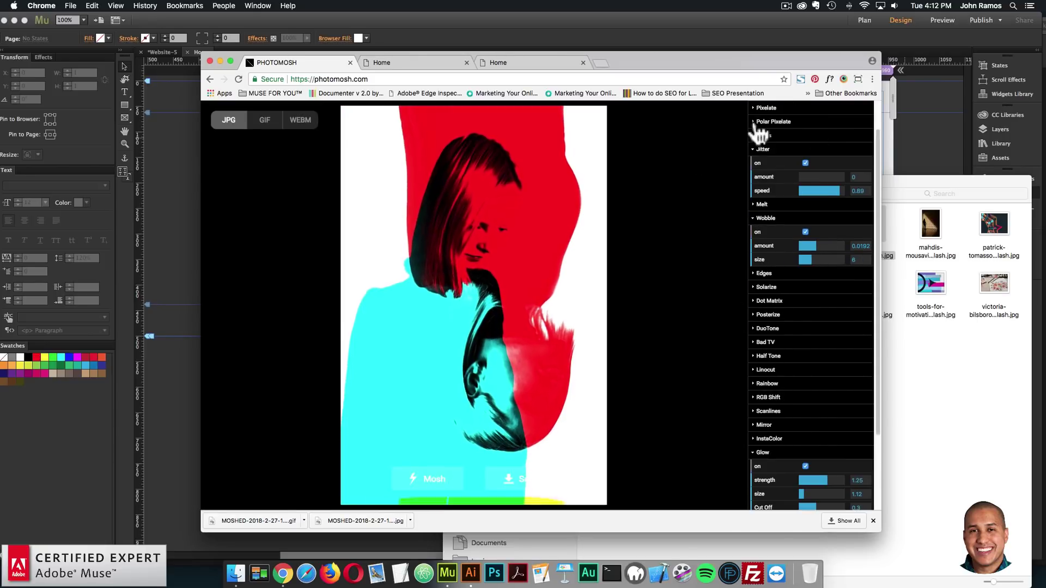
# Reload Photomosh, load the portrait and turn on Bad TV with Thick Distort about 5.3
pyautogui.click(239, 79)
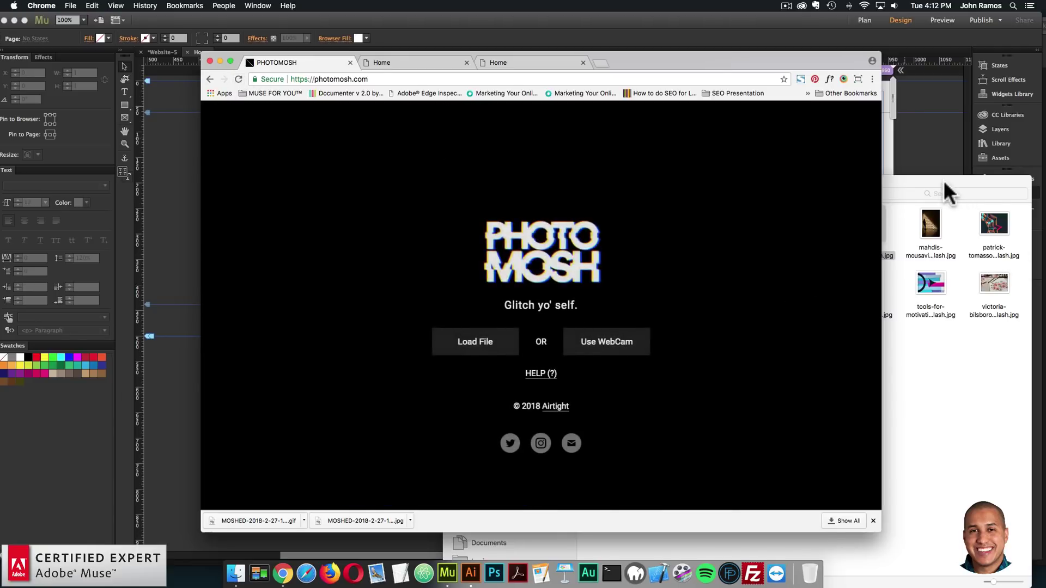
pyautogui.click(838, 250)
pyautogui.moveTo(335, 248); pyautogui.dragTo(334, 246)
pyautogui.click(760, 295)
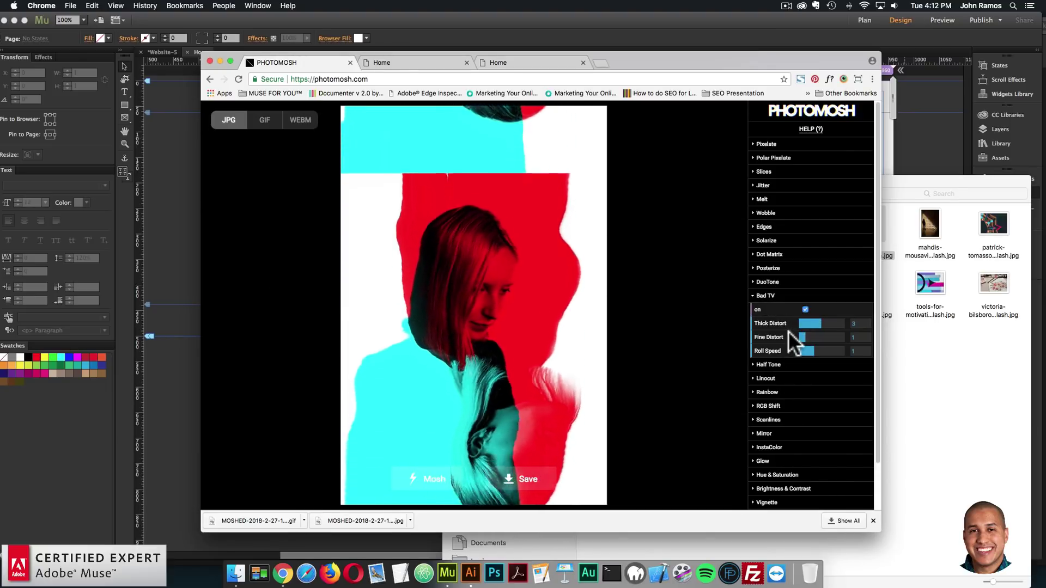
pyautogui.moveTo(811, 324); pyautogui.dragTo(829, 338)
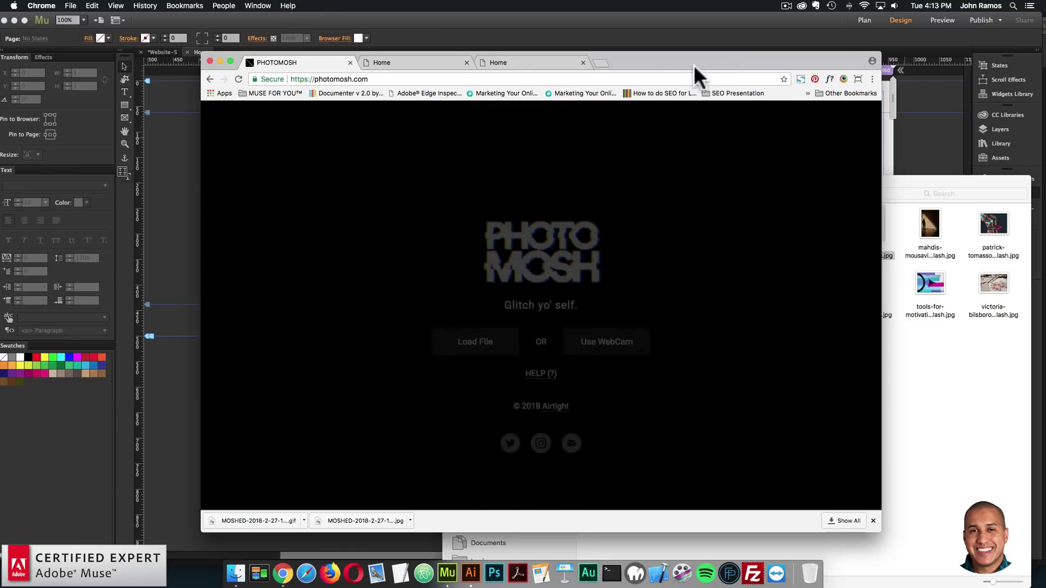
# Reload the red and cyan portrait and switch on the Bad TV effect
pyautogui.click(969, 369)
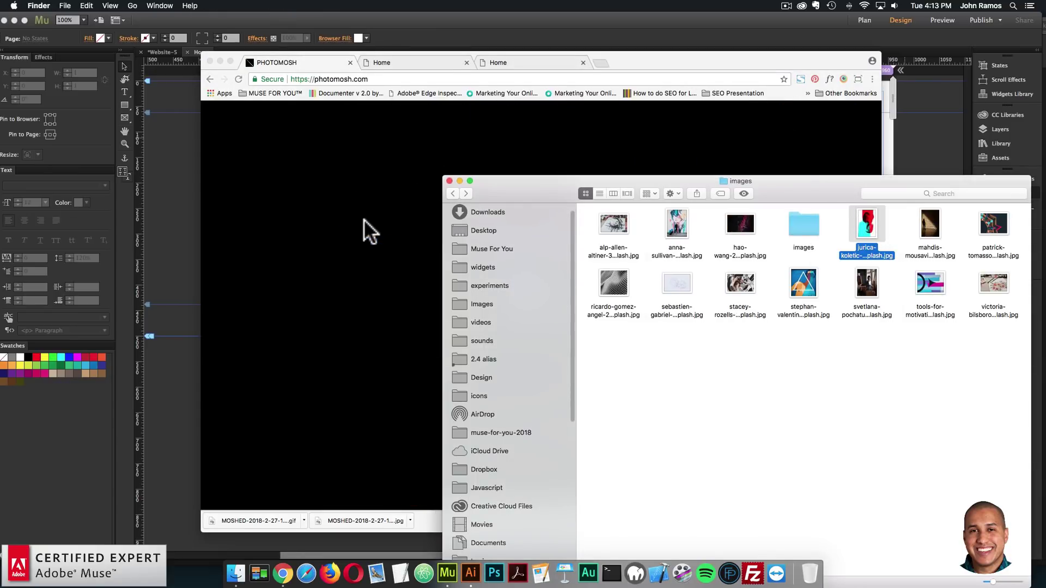
pyautogui.click(338, 239)
pyautogui.click(763, 296)
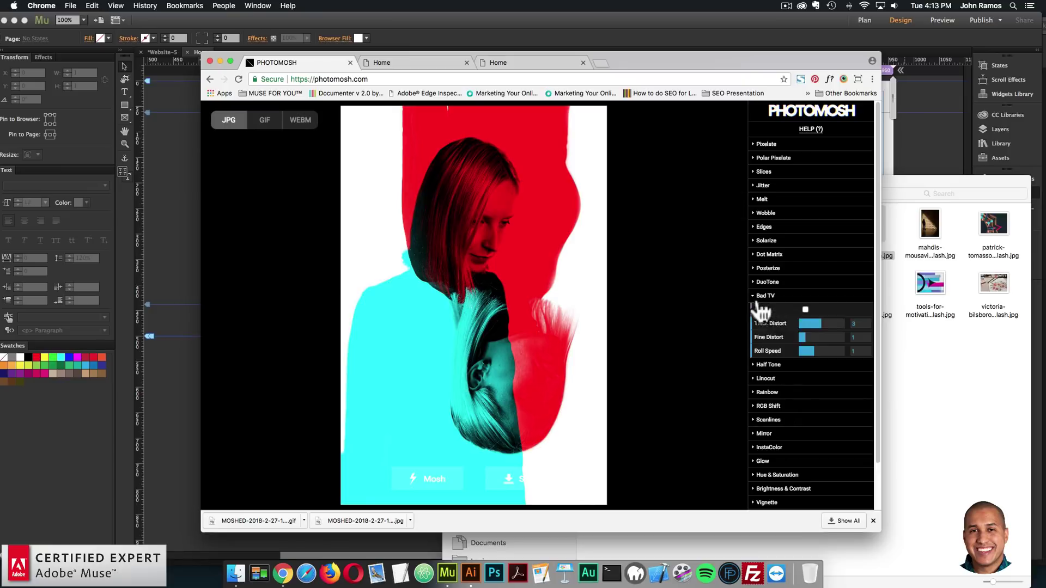
pyautogui.click(805, 309)
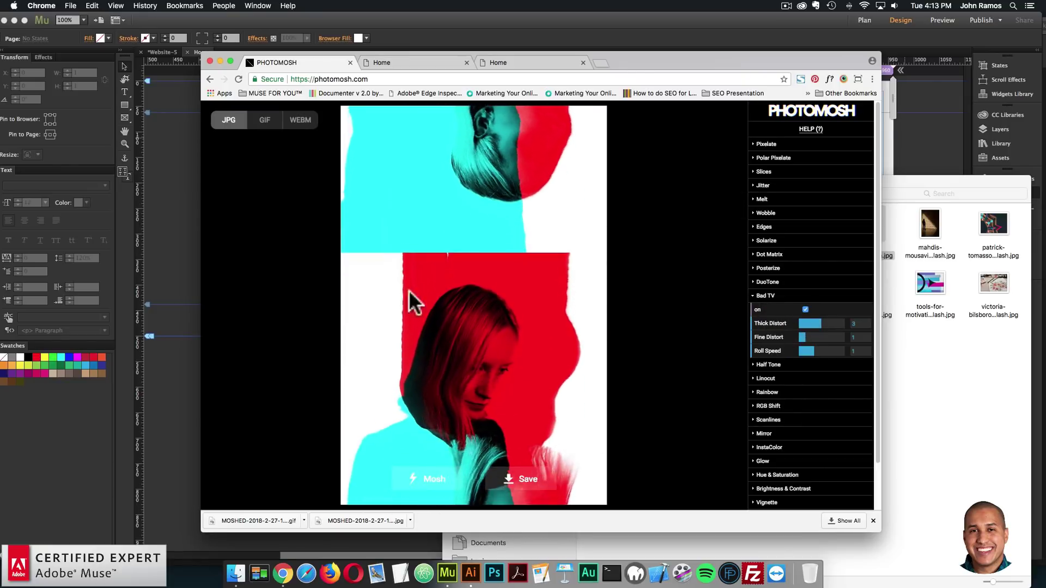
# Save the Bad TV portrait as a still JPG, then record it as a GIF
pyautogui.click(527, 482)
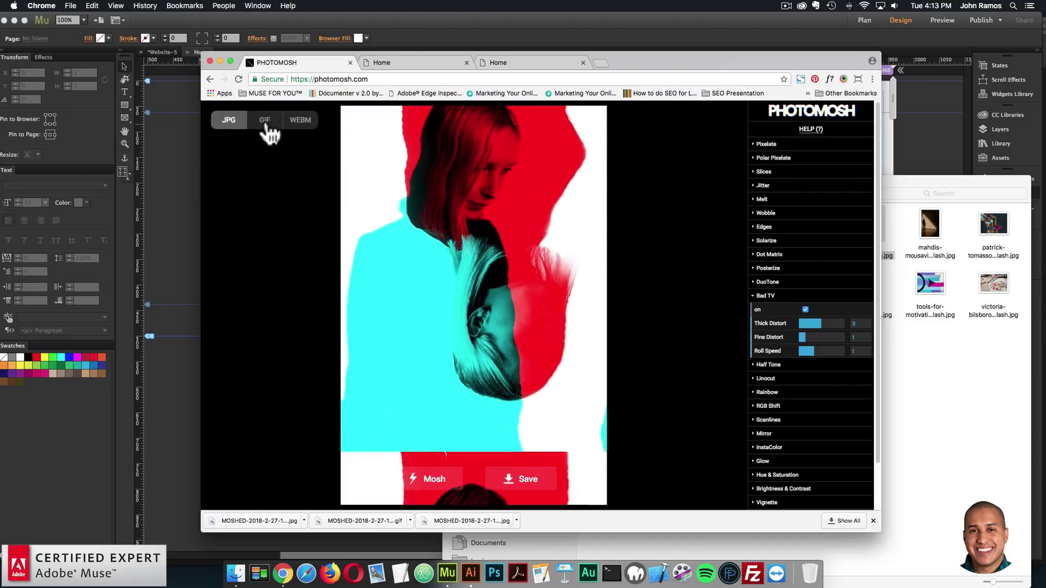
pyautogui.click(265, 121)
pyautogui.click(517, 479)
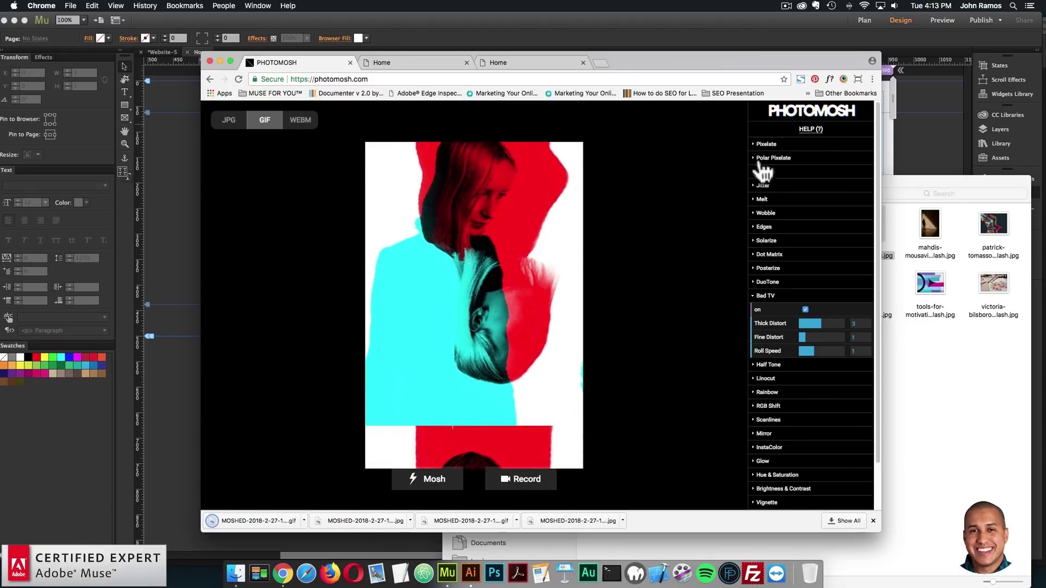
# Set the 373×373 square's fill image to the MOSHED portrait JPG
pyautogui.click(933, 196)
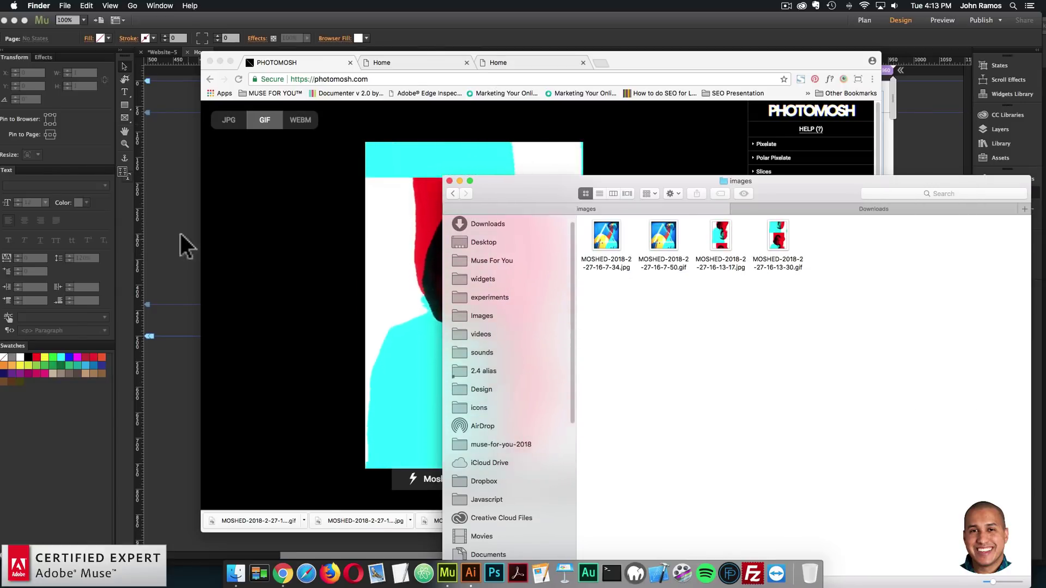
pyautogui.click(180, 231)
pyautogui.click(642, 207)
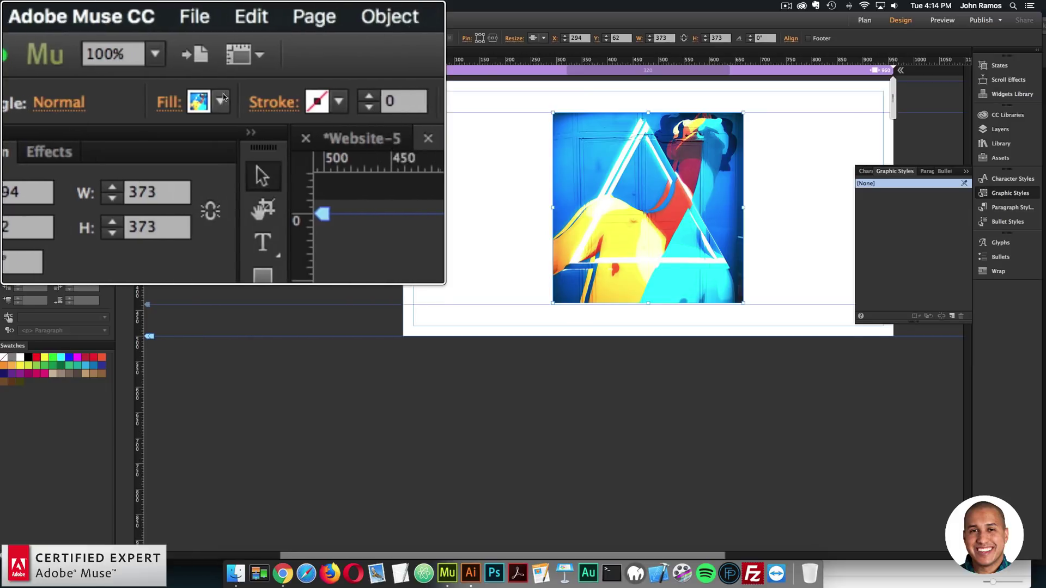
pyautogui.click(266, 102)
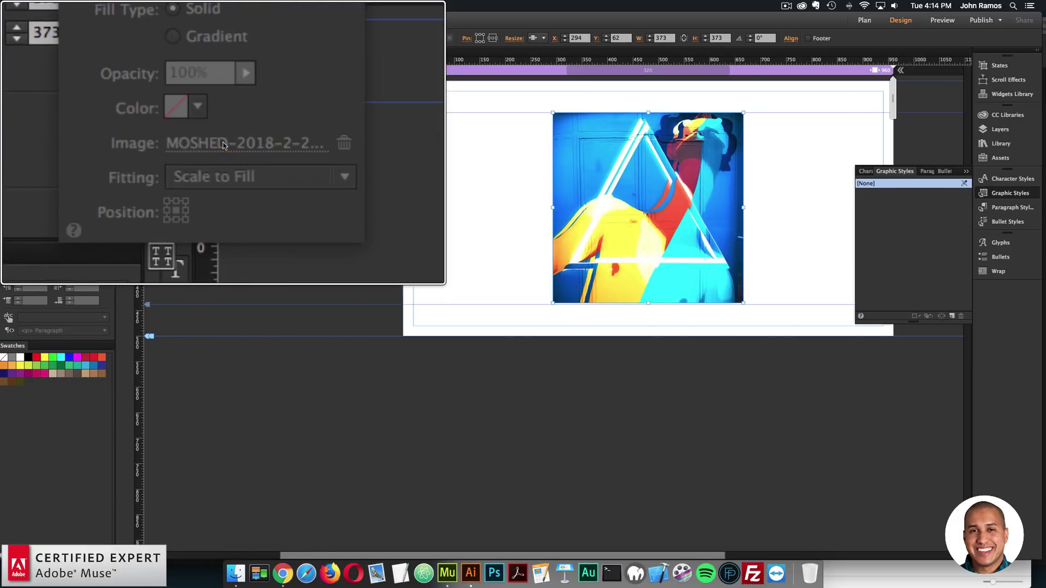
pyautogui.click(223, 143)
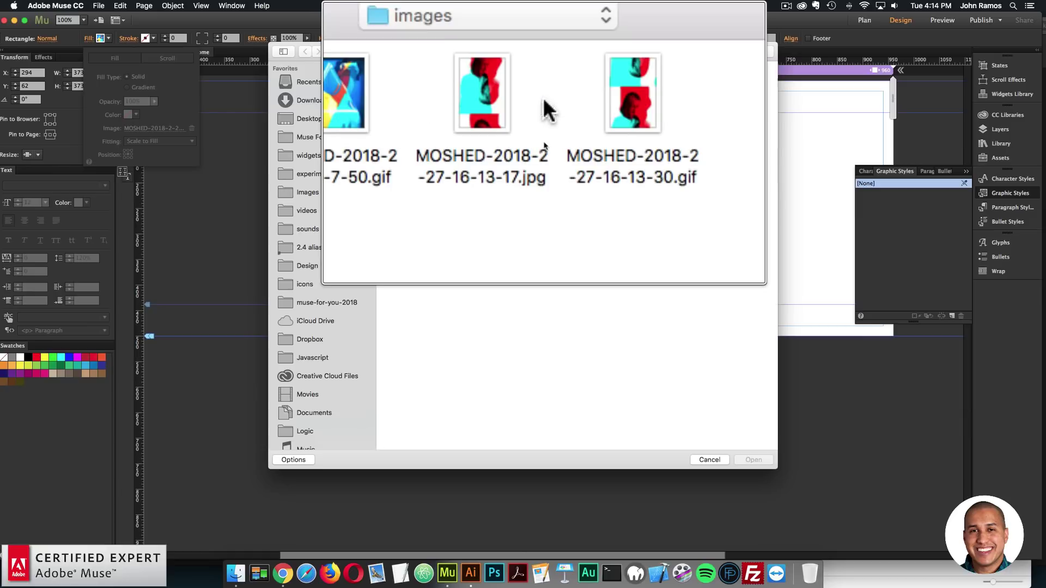
pyautogui.doubleClick(521, 82)
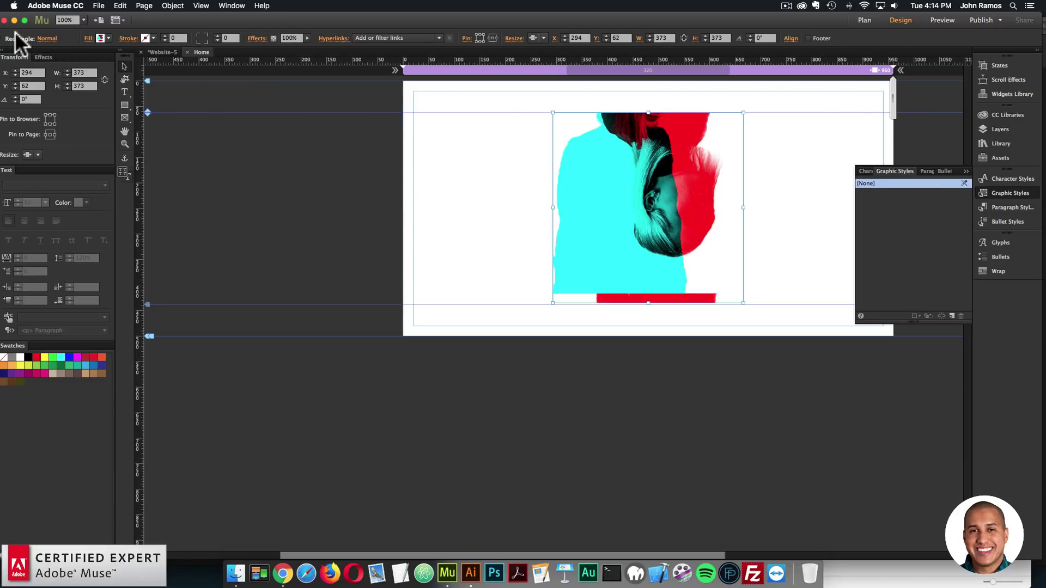
# Give the square's Rollover state the MOSHED GIF as its fill image
pyautogui.click(127, 104)
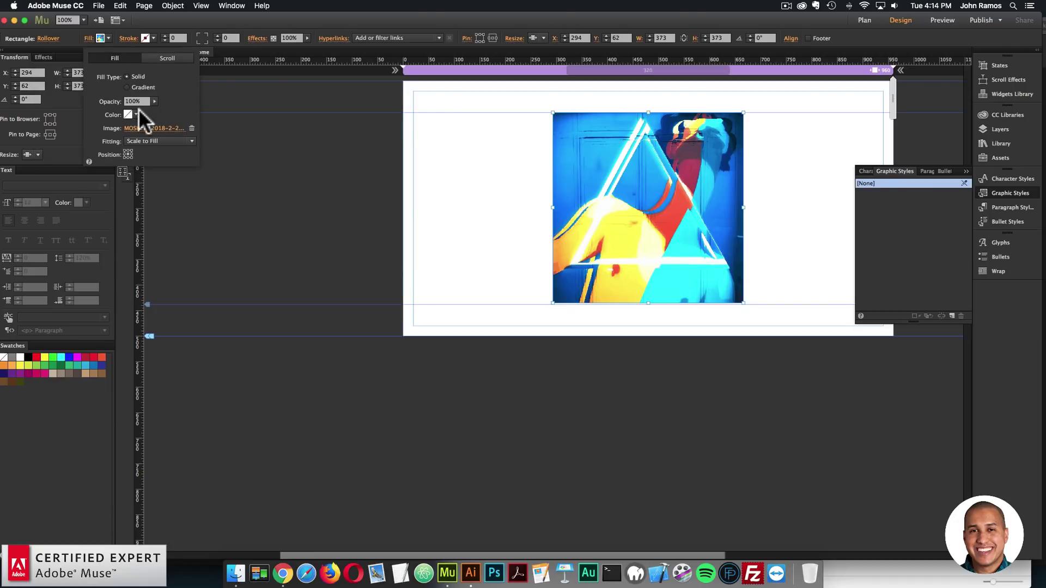
pyautogui.click(223, 143)
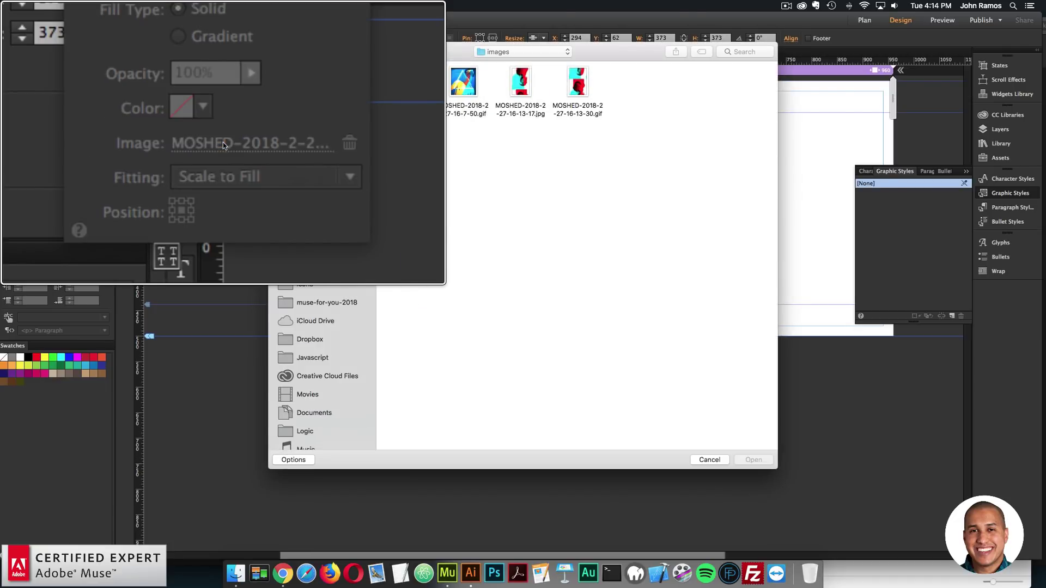
pyautogui.doubleClick(577, 81)
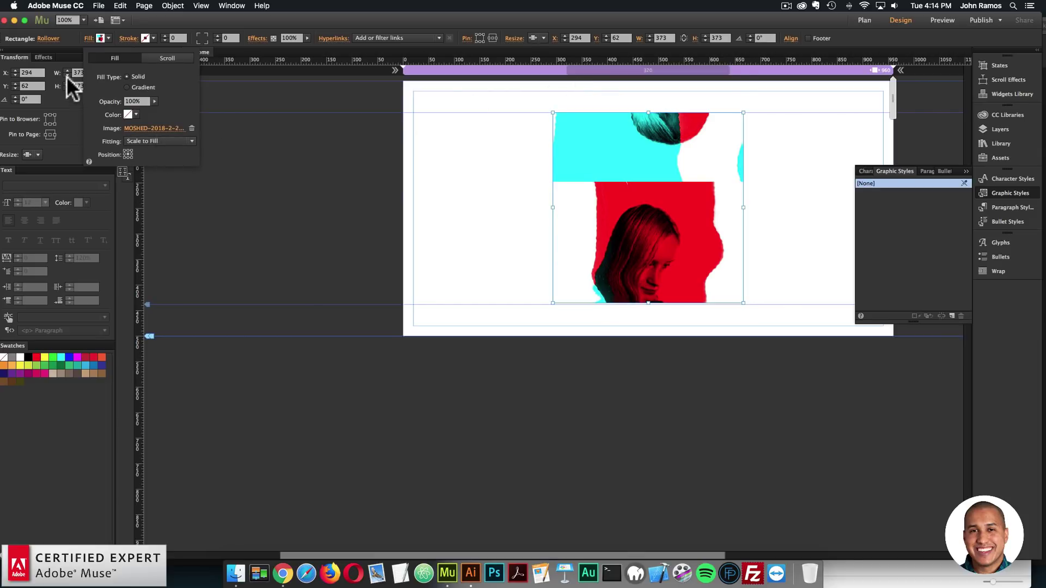
# Review the square's states, deselect it and bring up the File menu
pyautogui.click(42, 37)
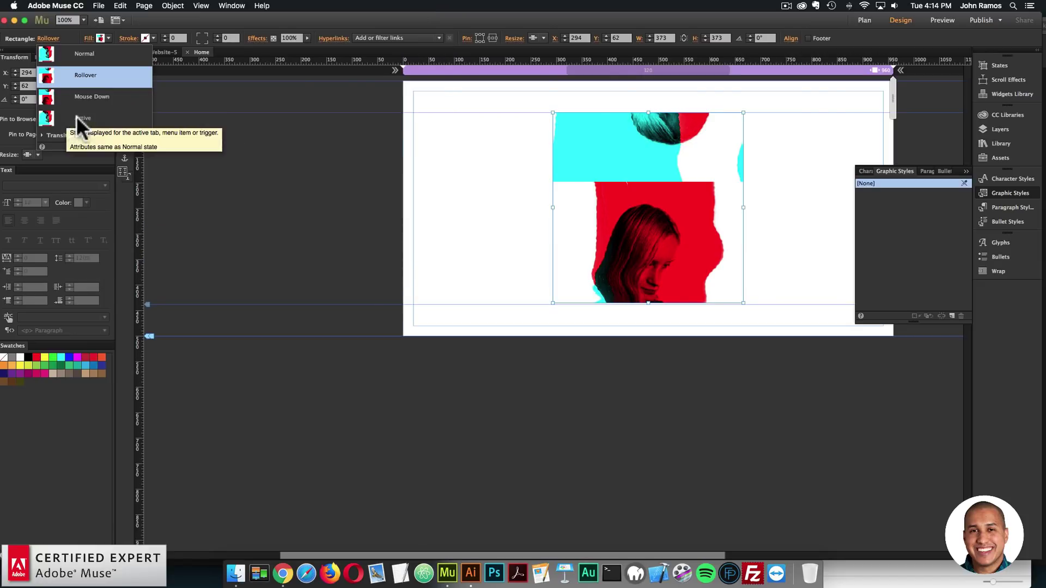
pyautogui.click(99, 6)
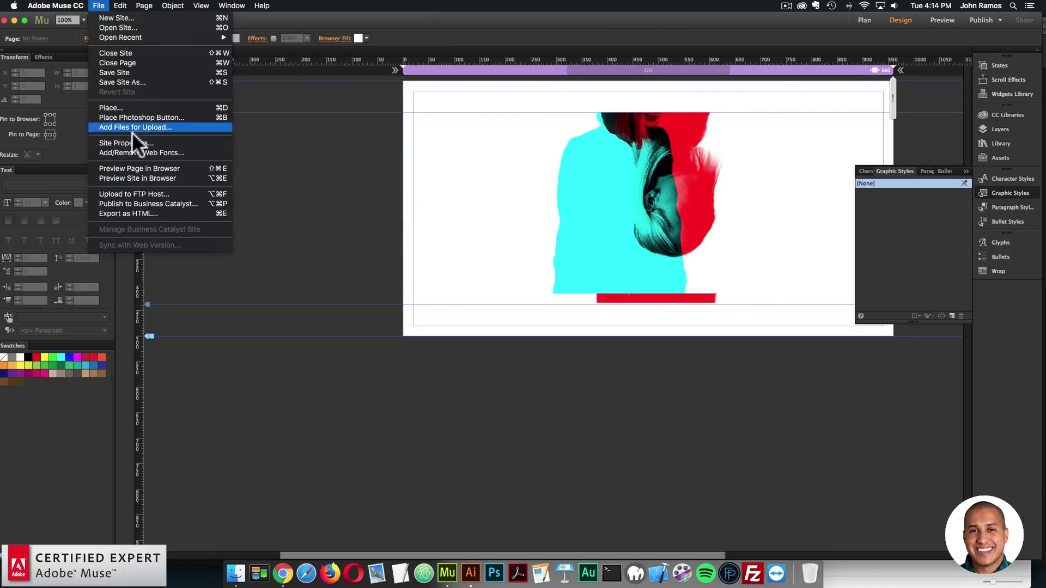
pyautogui.click(351, 147)
pyautogui.click(100, 6)
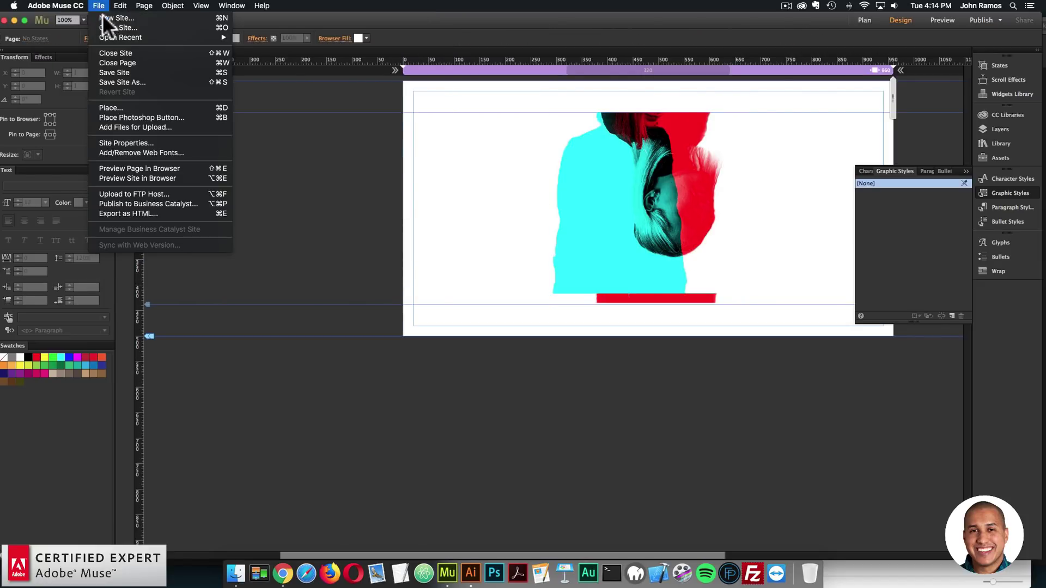
# Preview the Muse page in Chrome, then go back to the Photomosh tab
pyautogui.click(139, 167)
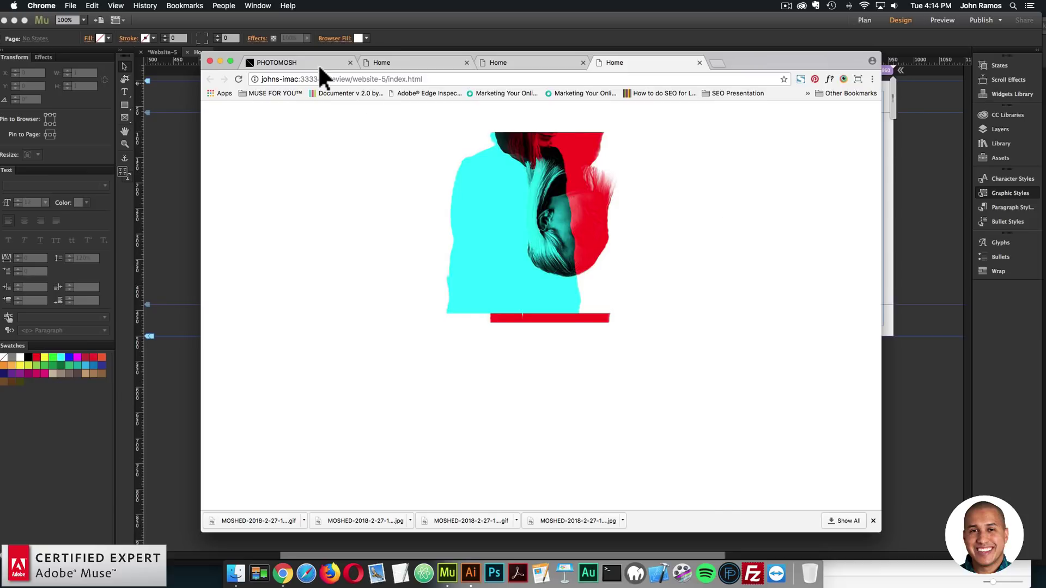
pyautogui.click(290, 61)
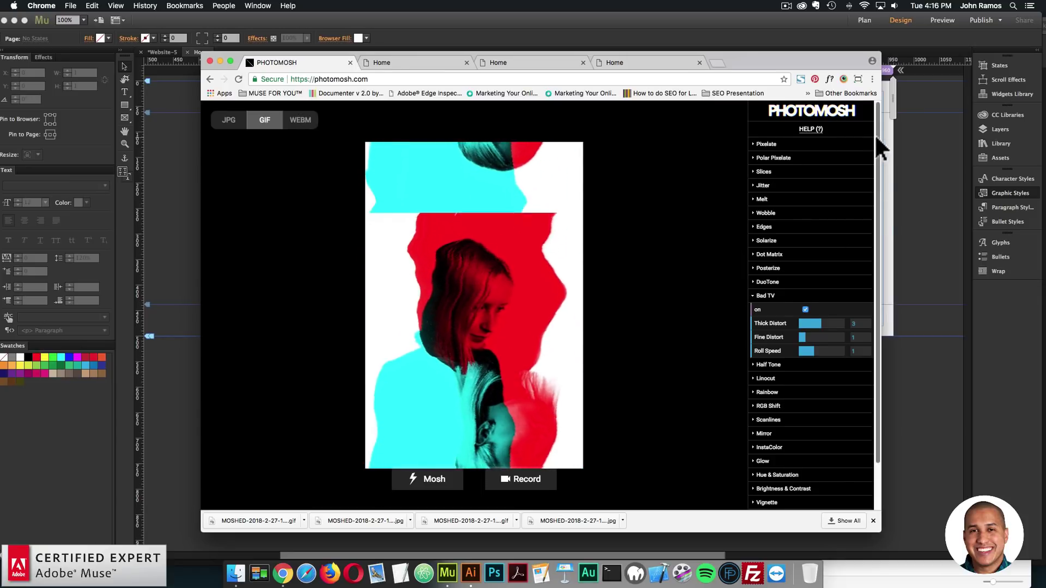
# Load photomosh.com in a new tab via 'photo', then return to the first Photomosh tab
pyautogui.moveTo(877, 145)
pyautogui.mouseDown()
pyautogui.moveTo(878, 239)
pyautogui.moveTo(875, 131)
pyautogui.mouseUp()
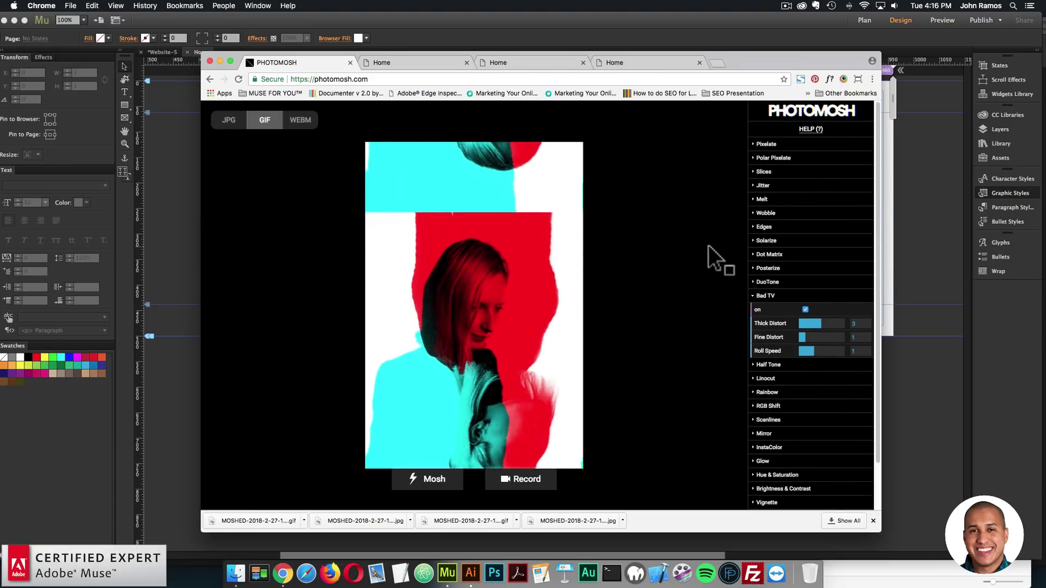
pyautogui.click(716, 63)
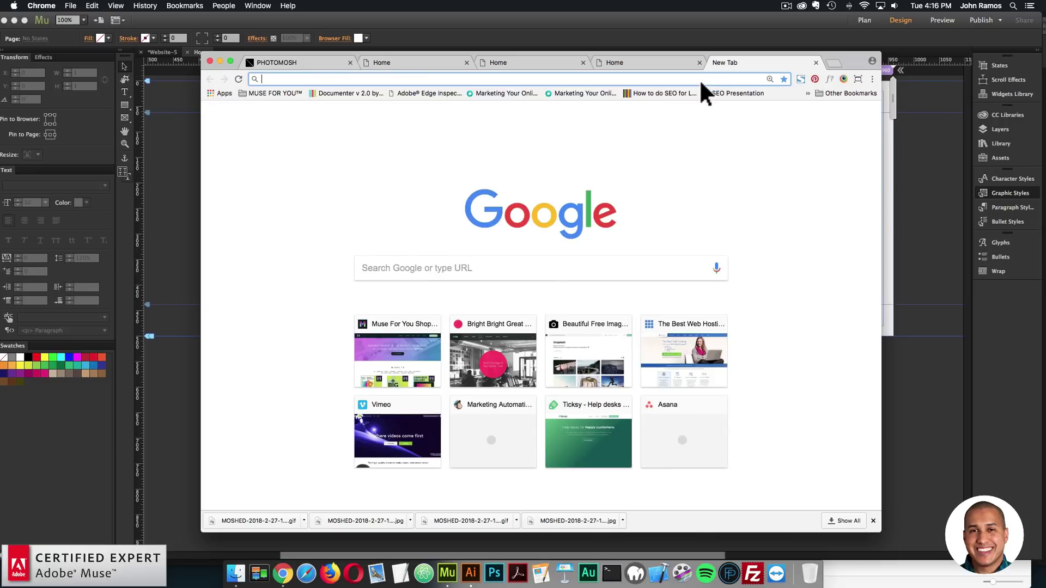
pyautogui.write('photo')
pyautogui.press('Return')
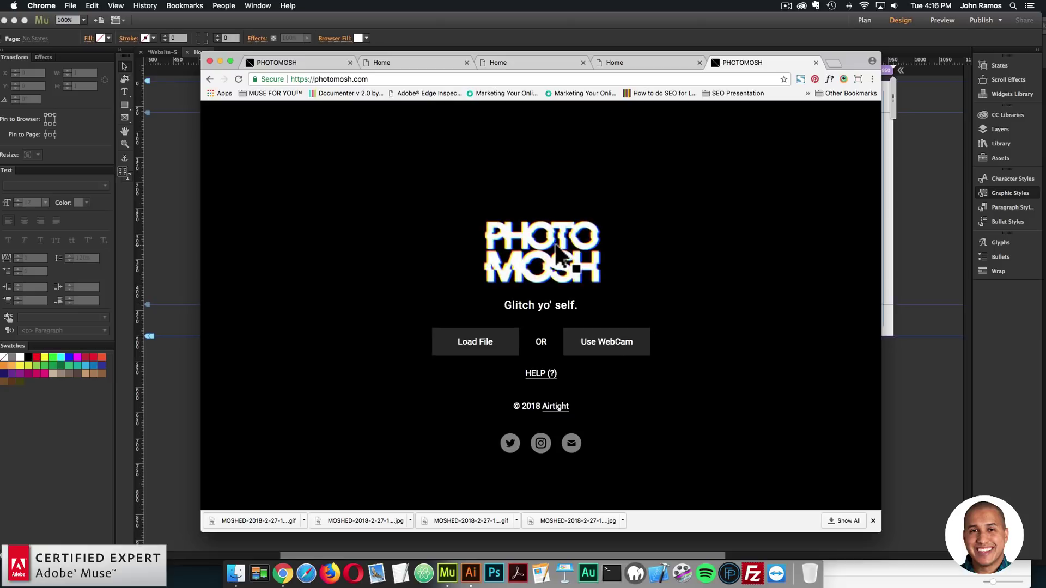
pyautogui.click(325, 61)
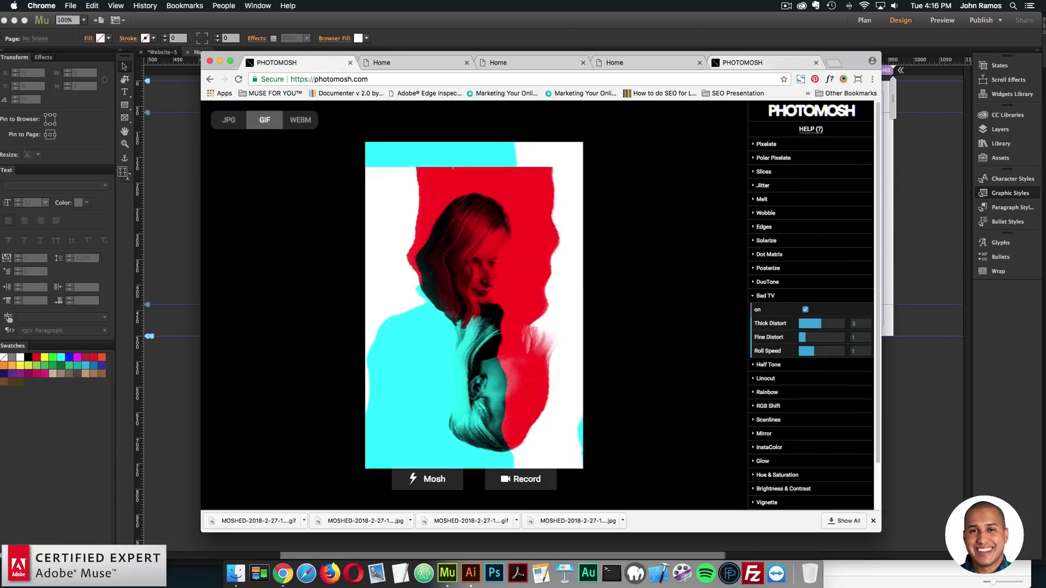